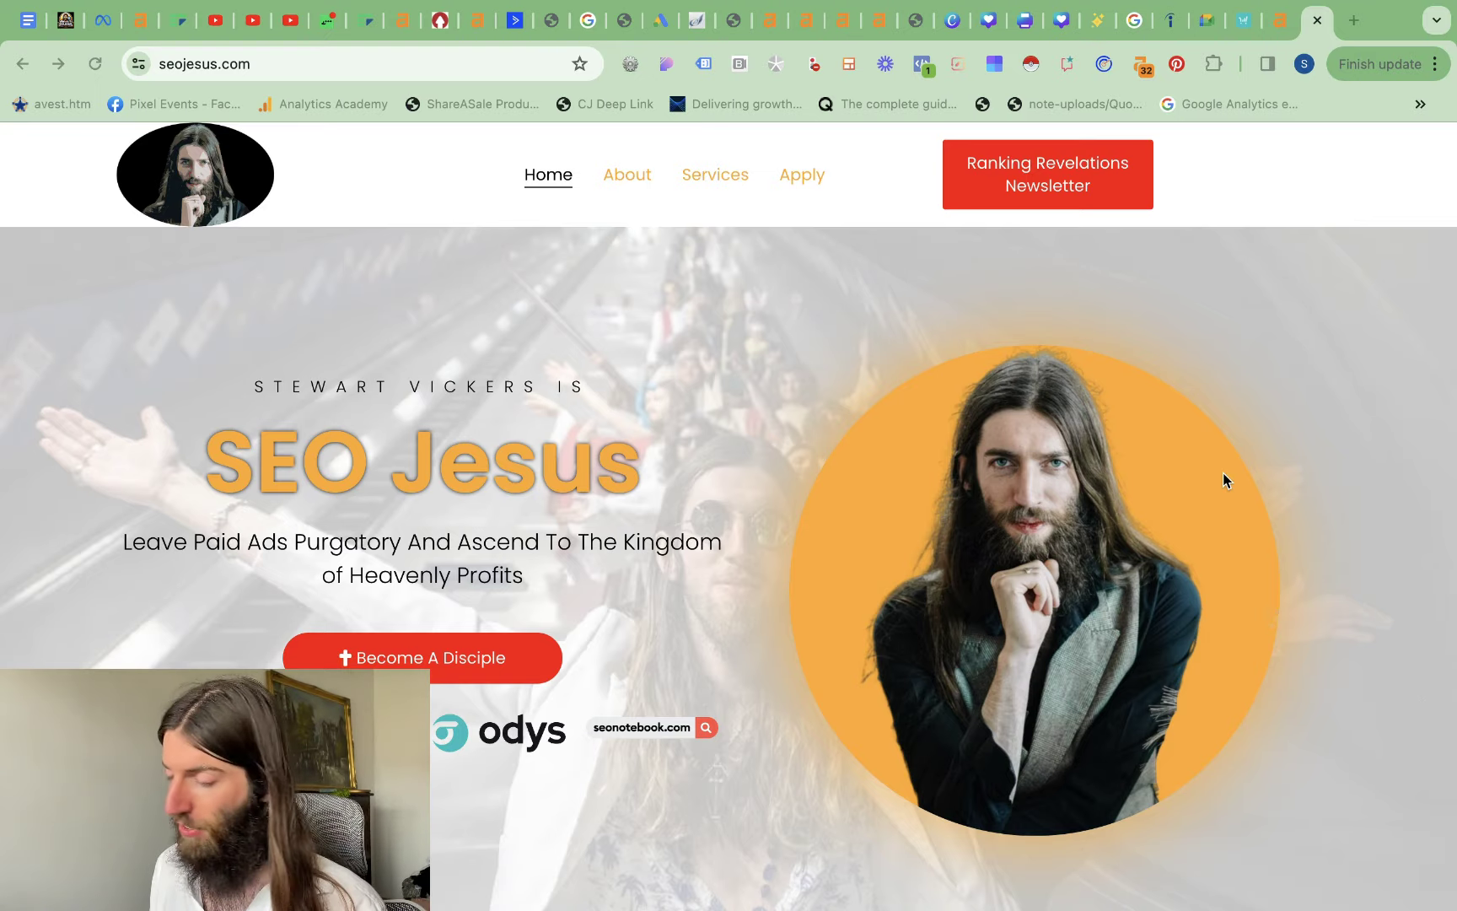
Step: Bring up the ahrefs.com Domain Rating blog article at its 'What is Domain Rating?' section
{"action": "left_click", "coordinate": [1273, 26]}
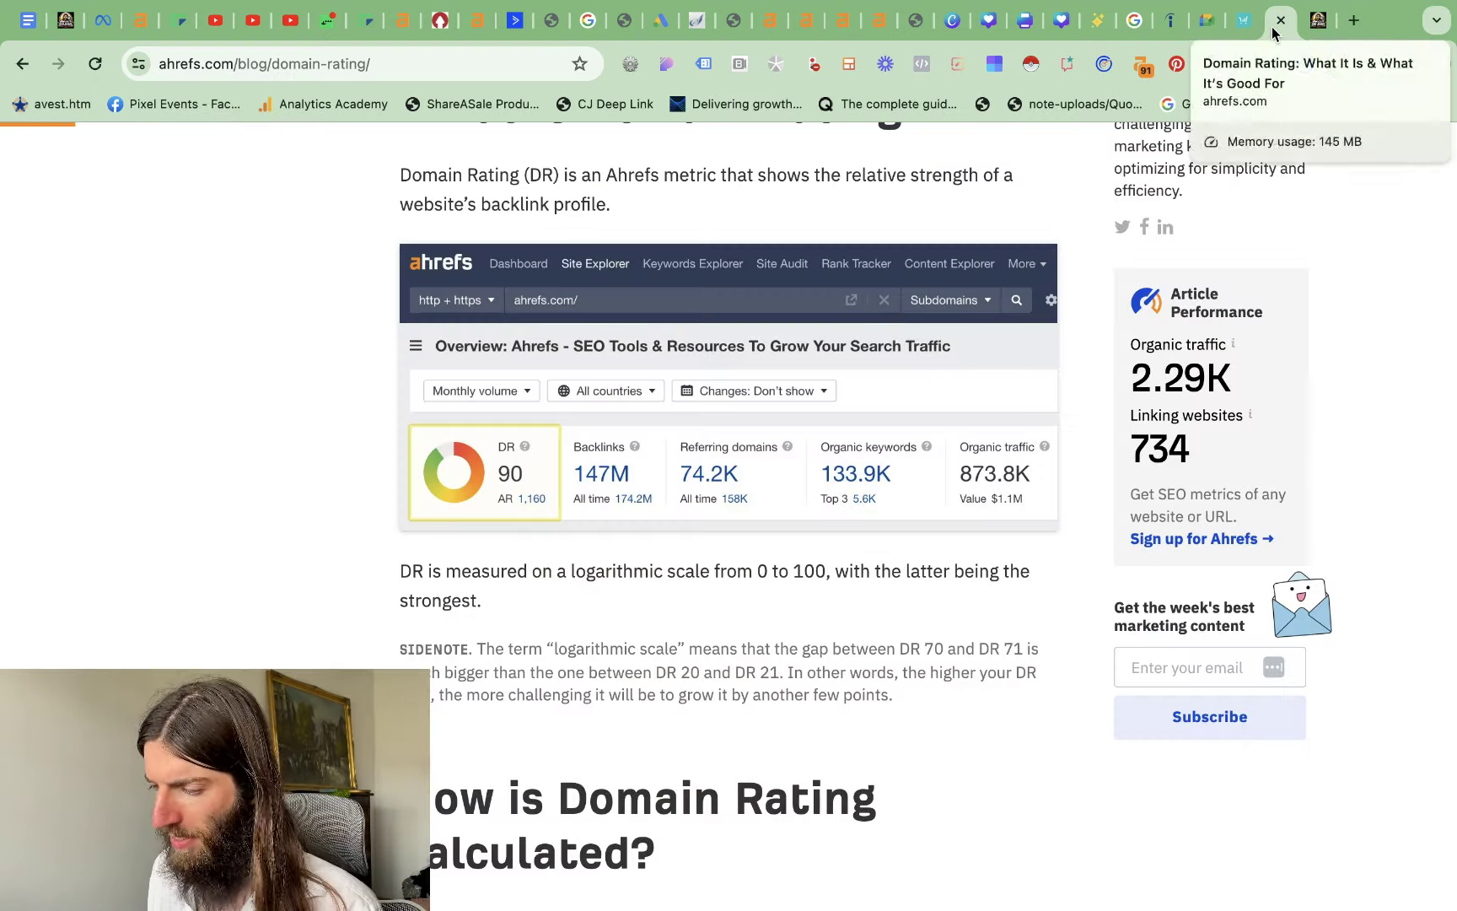
{"action": "scroll", "coordinate": [585, 430], "scroll_direction": "down", "scroll_amount": 5}
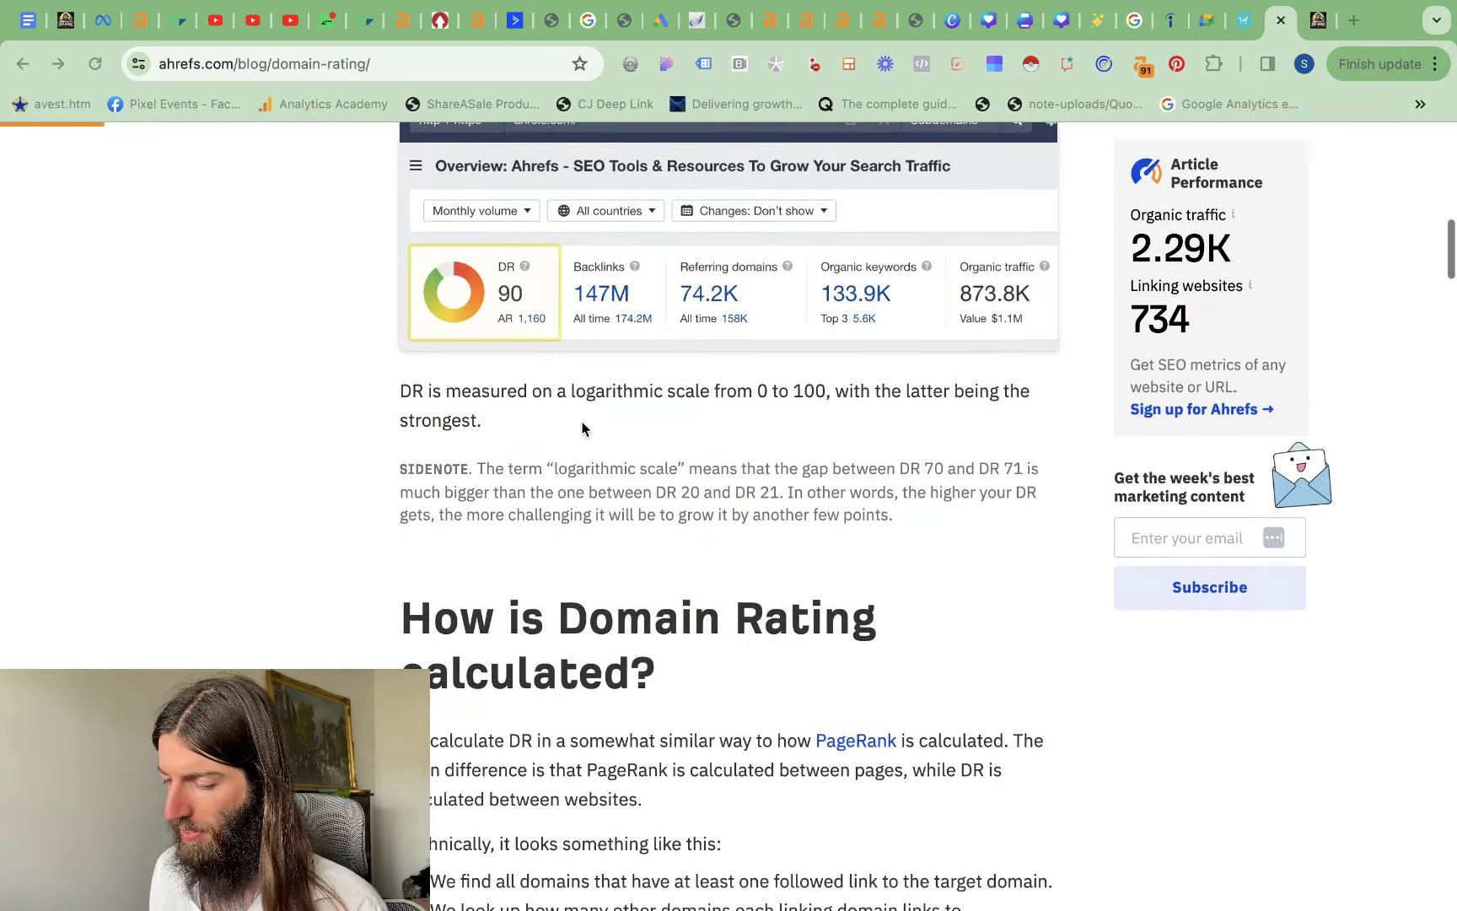
{"action": "scroll", "coordinate": [581, 429], "scroll_direction": "up", "scroll_amount": 10}
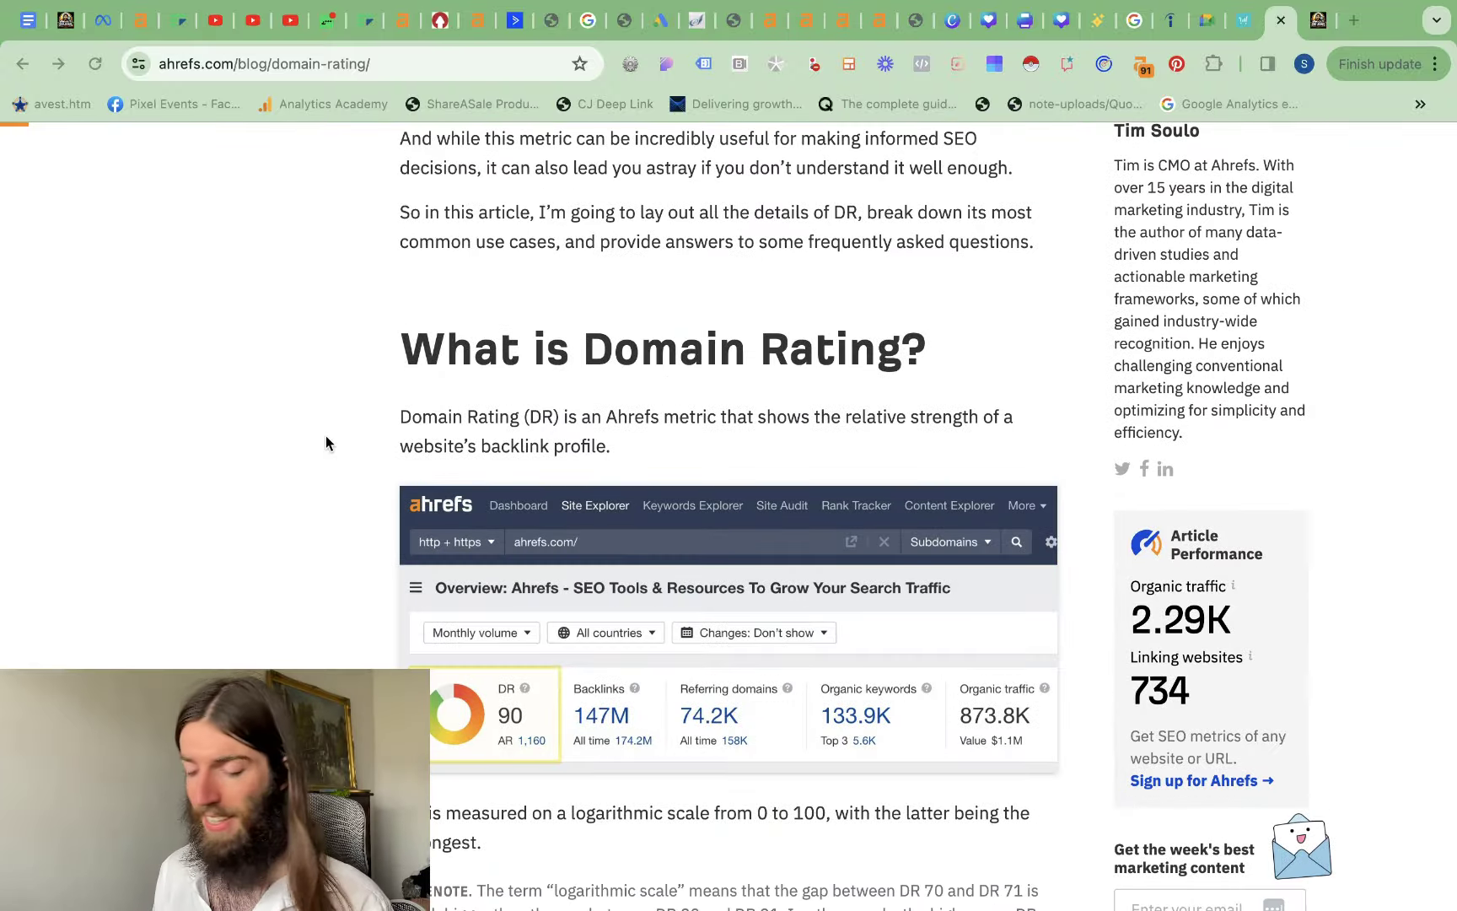
{"action": "left_click", "coordinate": [877, 418]}
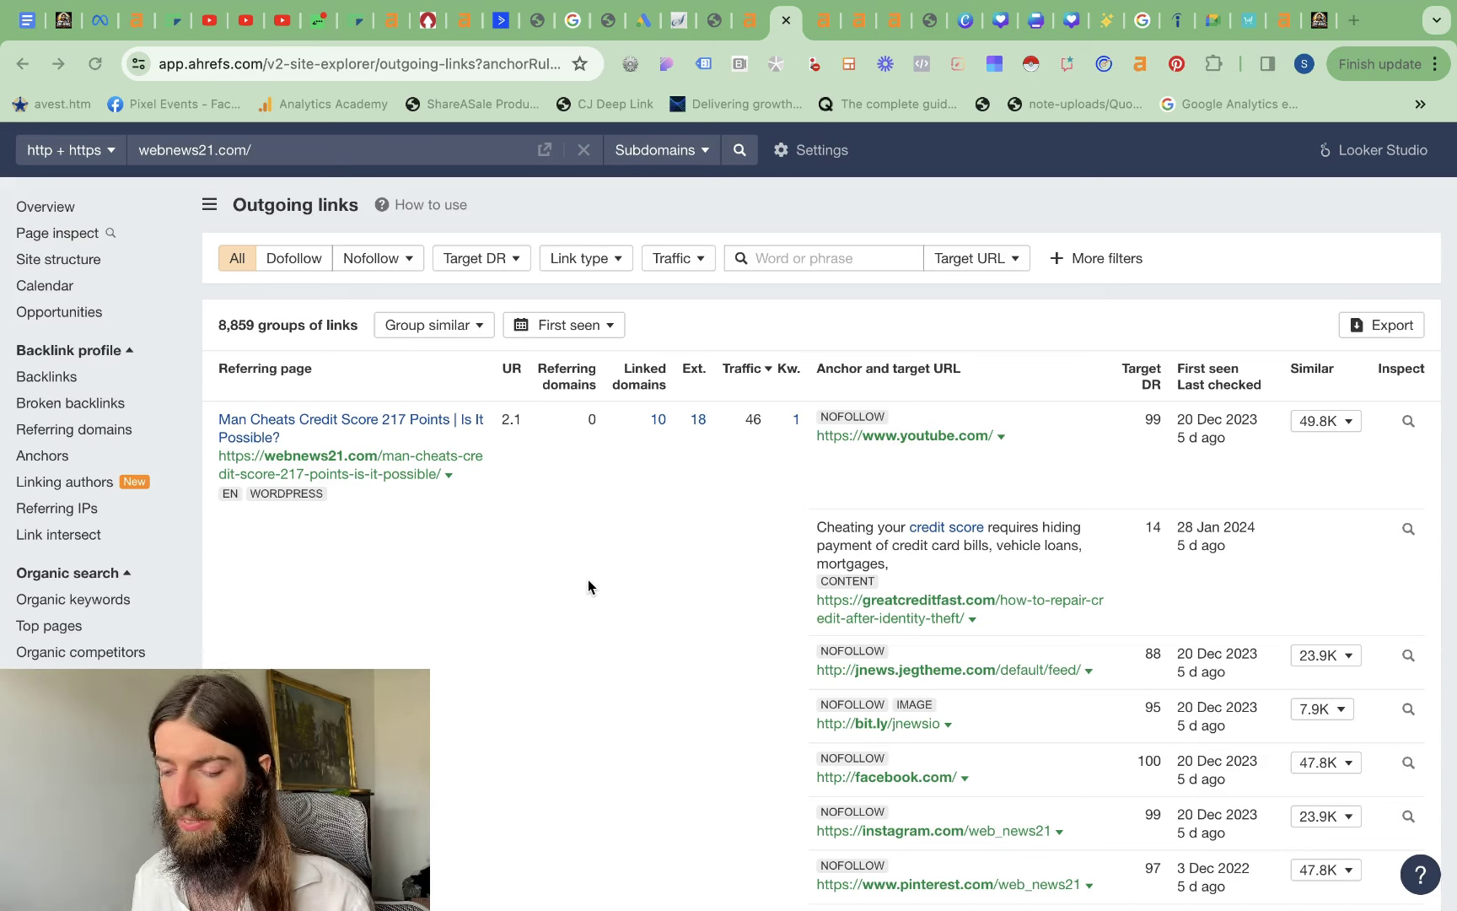
Step: Look over the current report, then switch to the seojesus.com tab
{"action": "scroll", "coordinate": [725, 694], "scroll_direction": "up", "scroll_amount": 1}
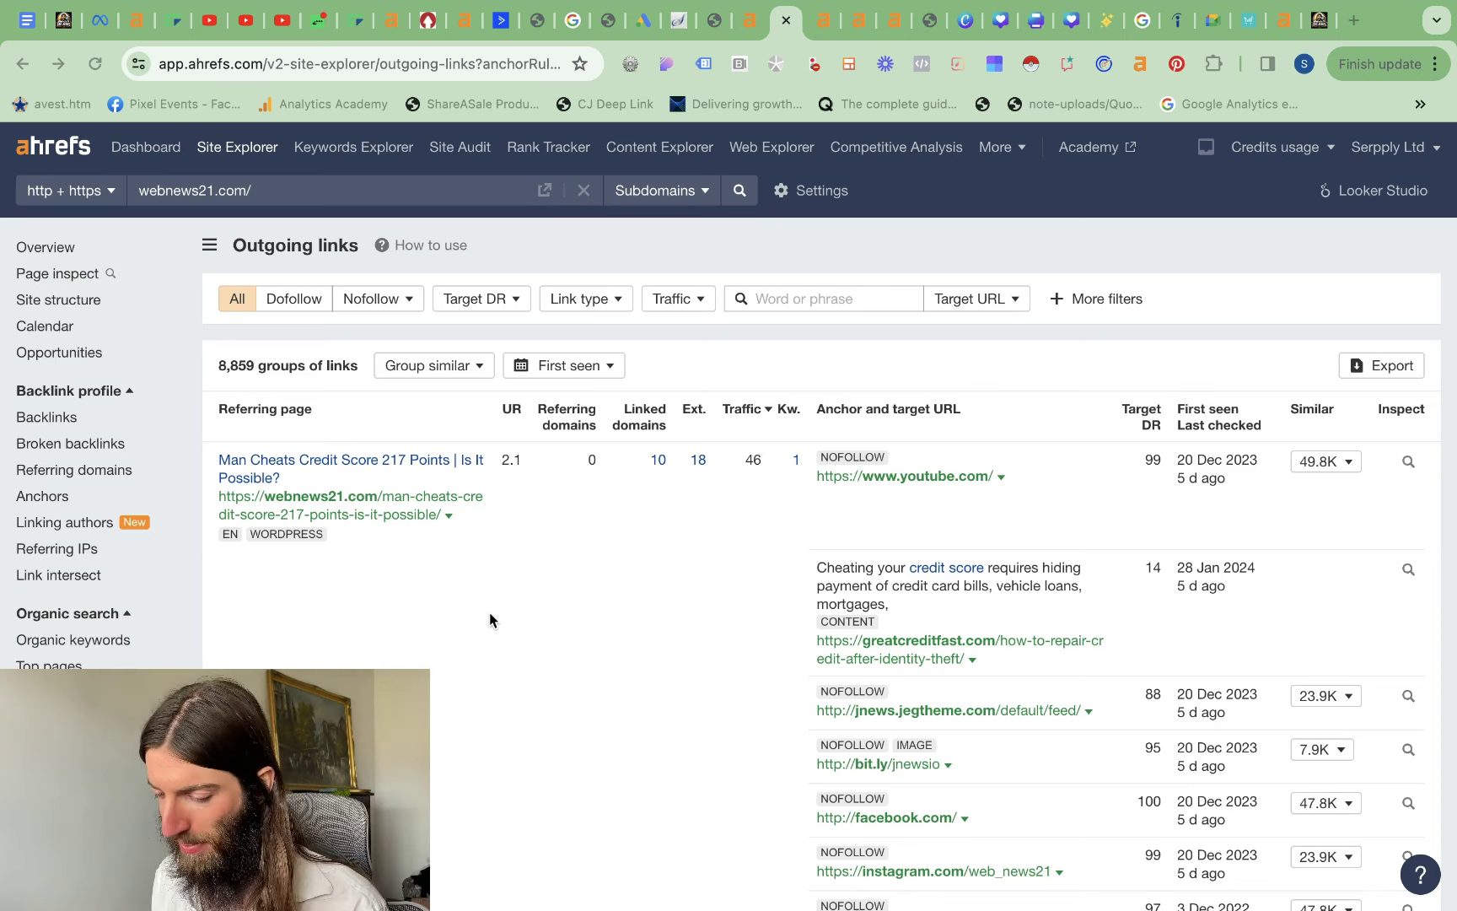
{"action": "scroll", "coordinate": [490, 620], "scroll_direction": "down", "scroll_amount": 2}
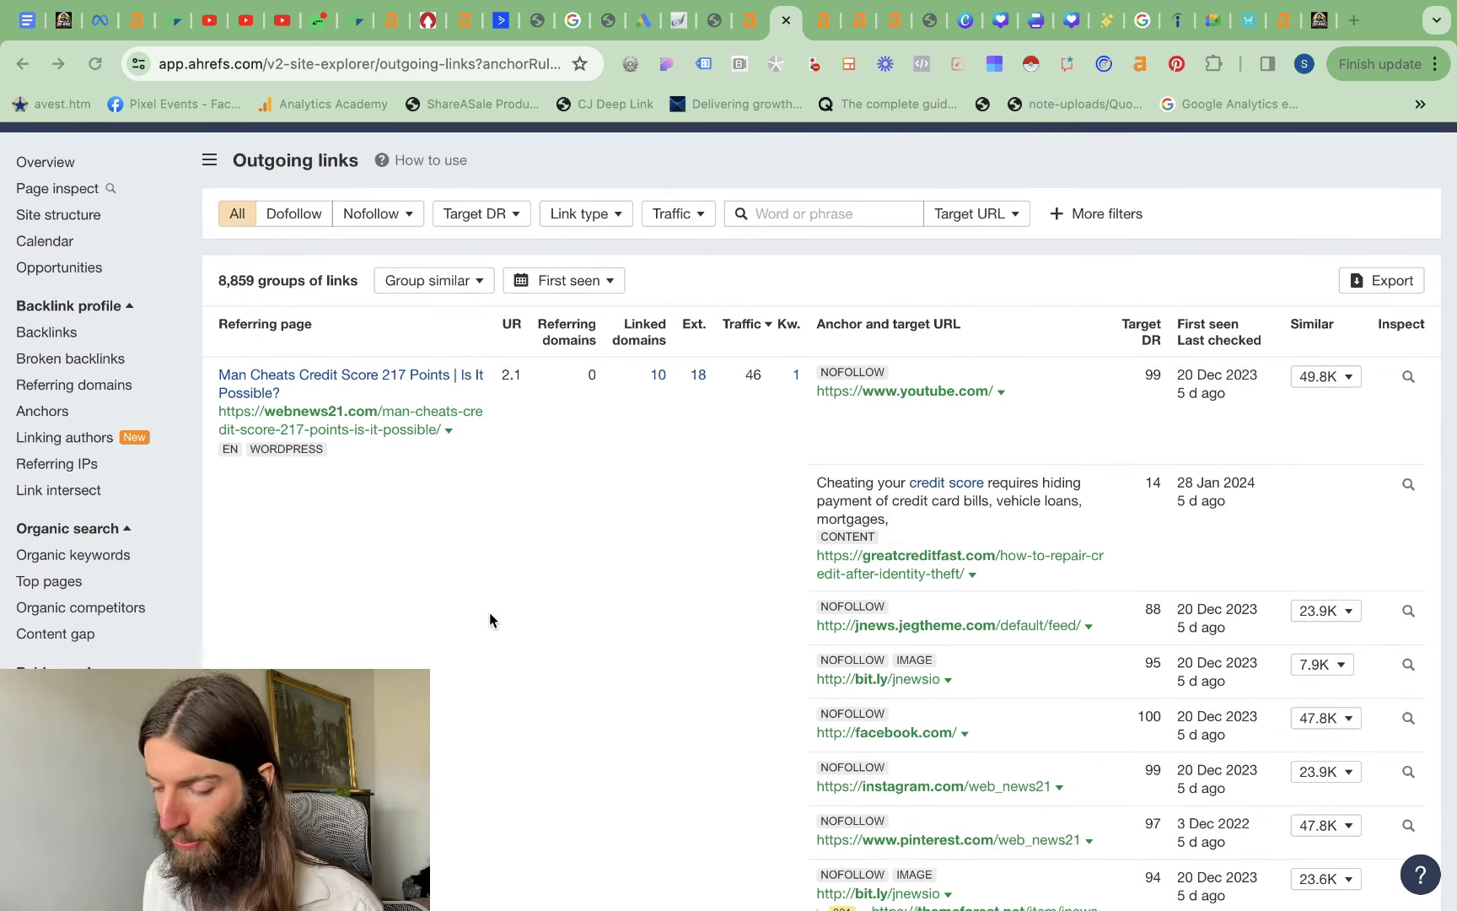
{"action": "key", "text": "super+9"}
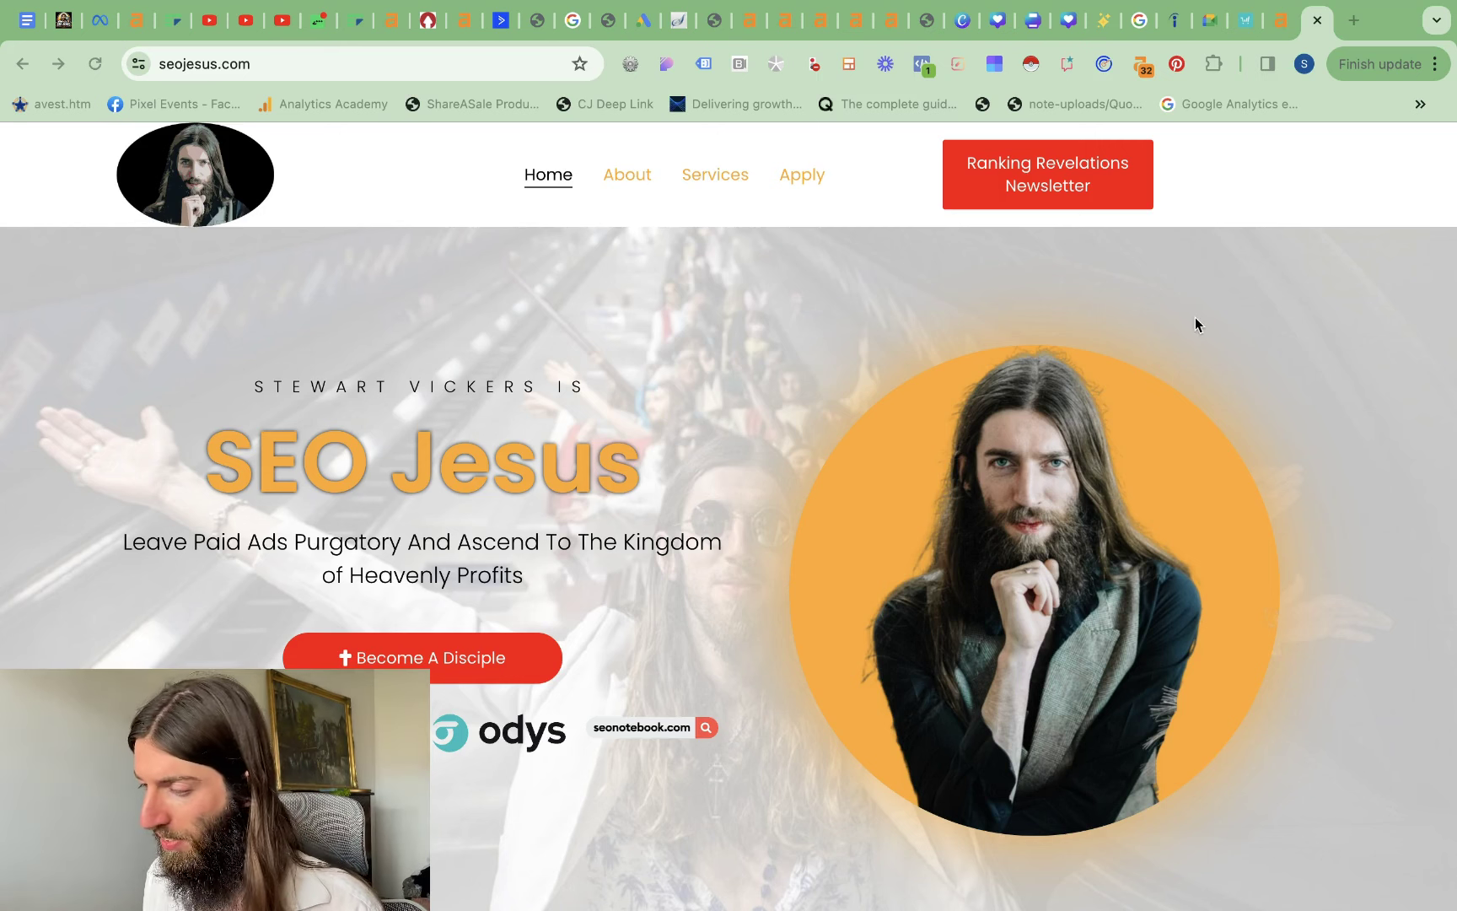
Step: Return to webnews21.com's Outgoing links report and load its Backlinks report
{"action": "left_click", "coordinate": [1272, 25]}
{"action": "left_click", "coordinate": [768, 20]}
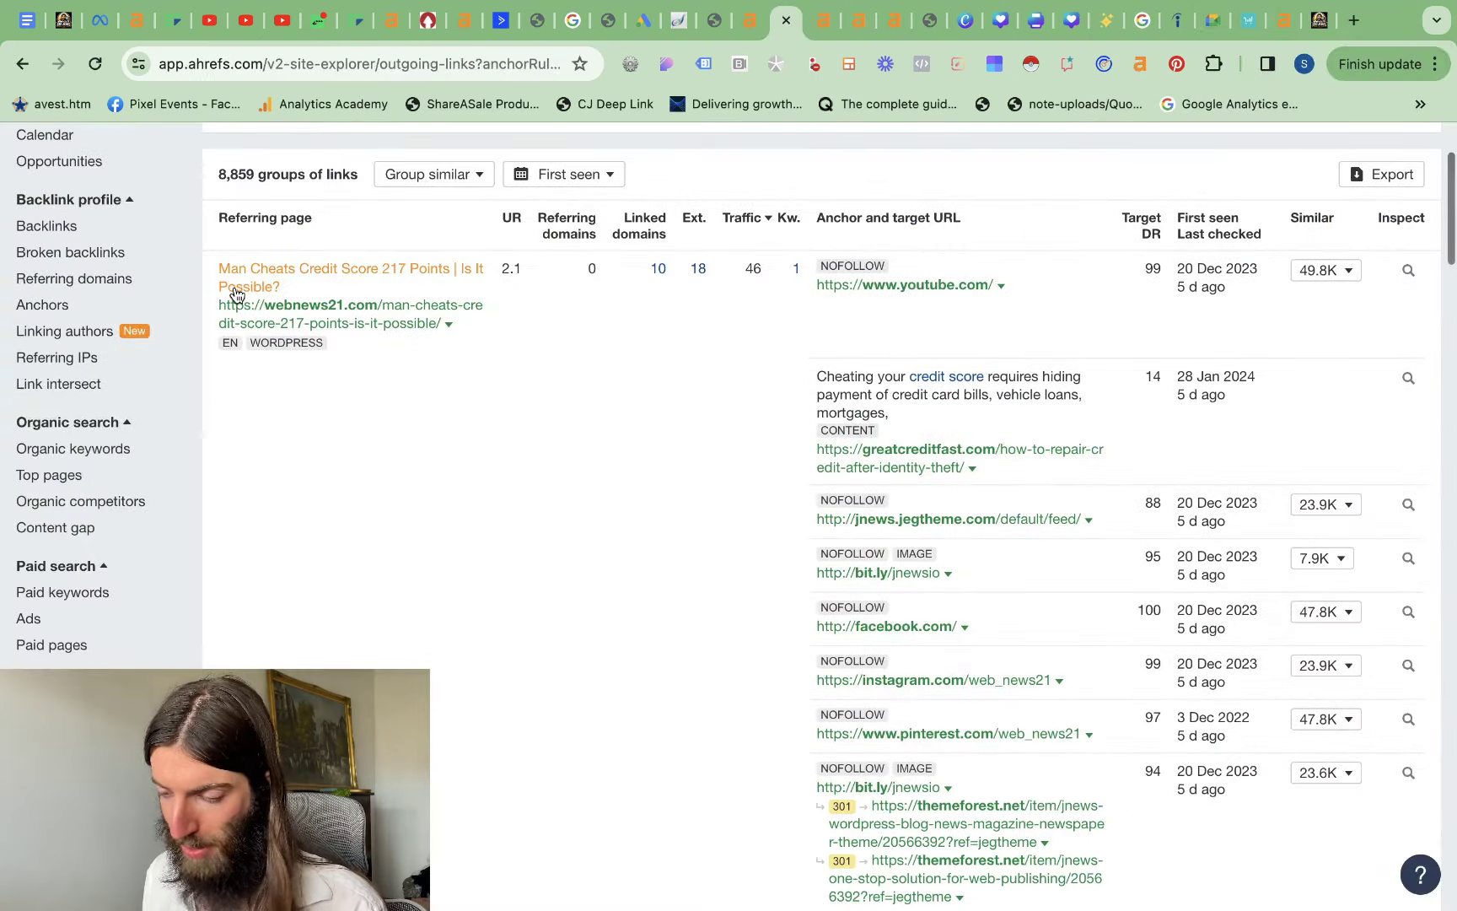
{"action": "left_click", "coordinate": [61, 226]}
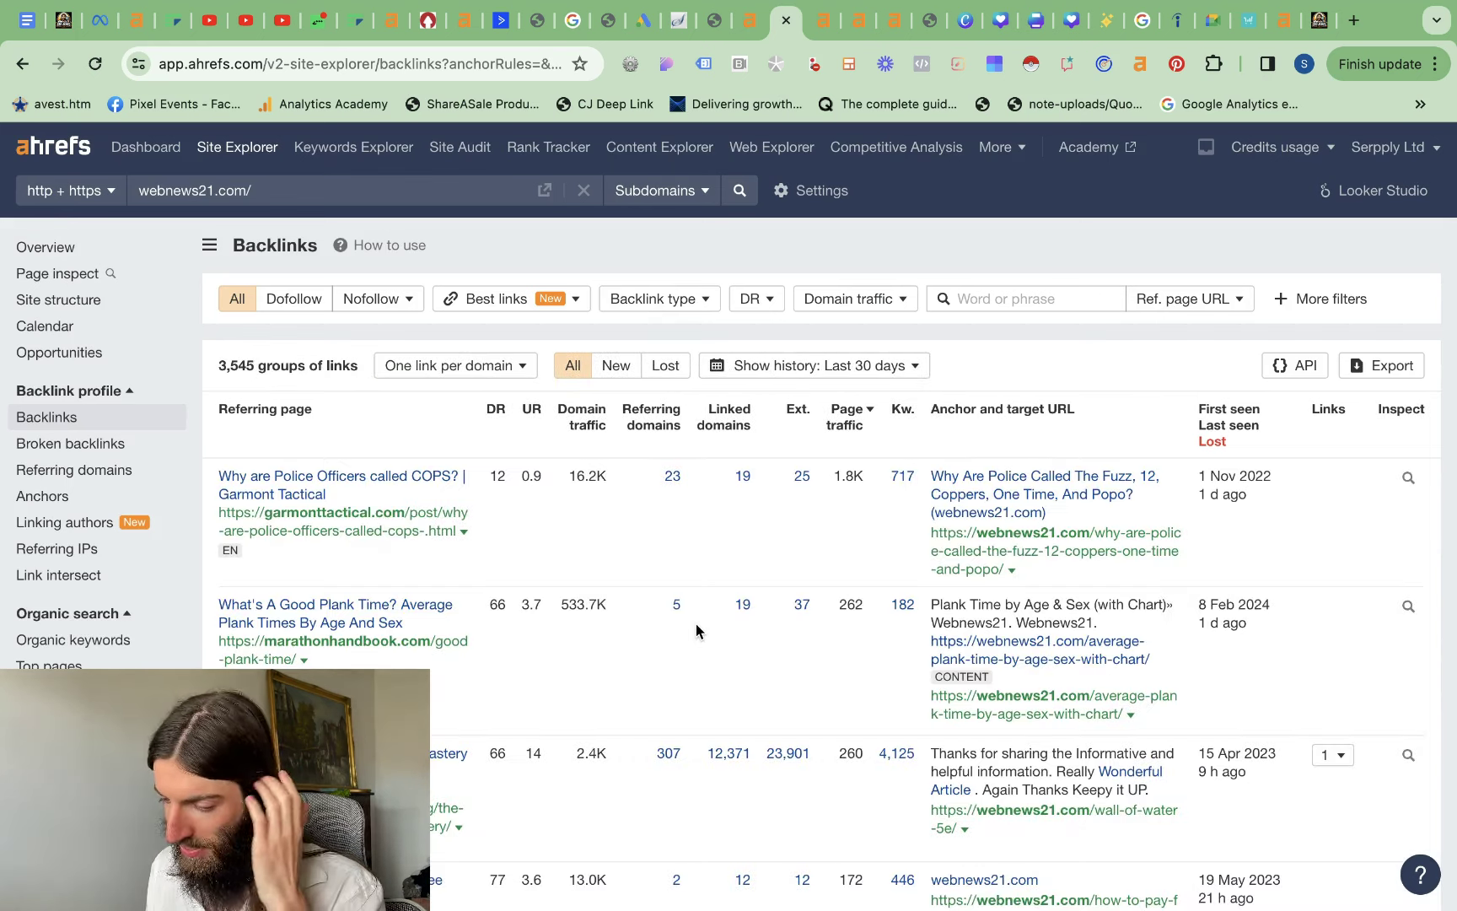
{"action": "scroll", "coordinate": [696, 624], "scroll_direction": "down", "scroll_amount": 2}
{"action": "scroll", "coordinate": [514, 383], "scroll_direction": "up", "scroll_amount": 1}
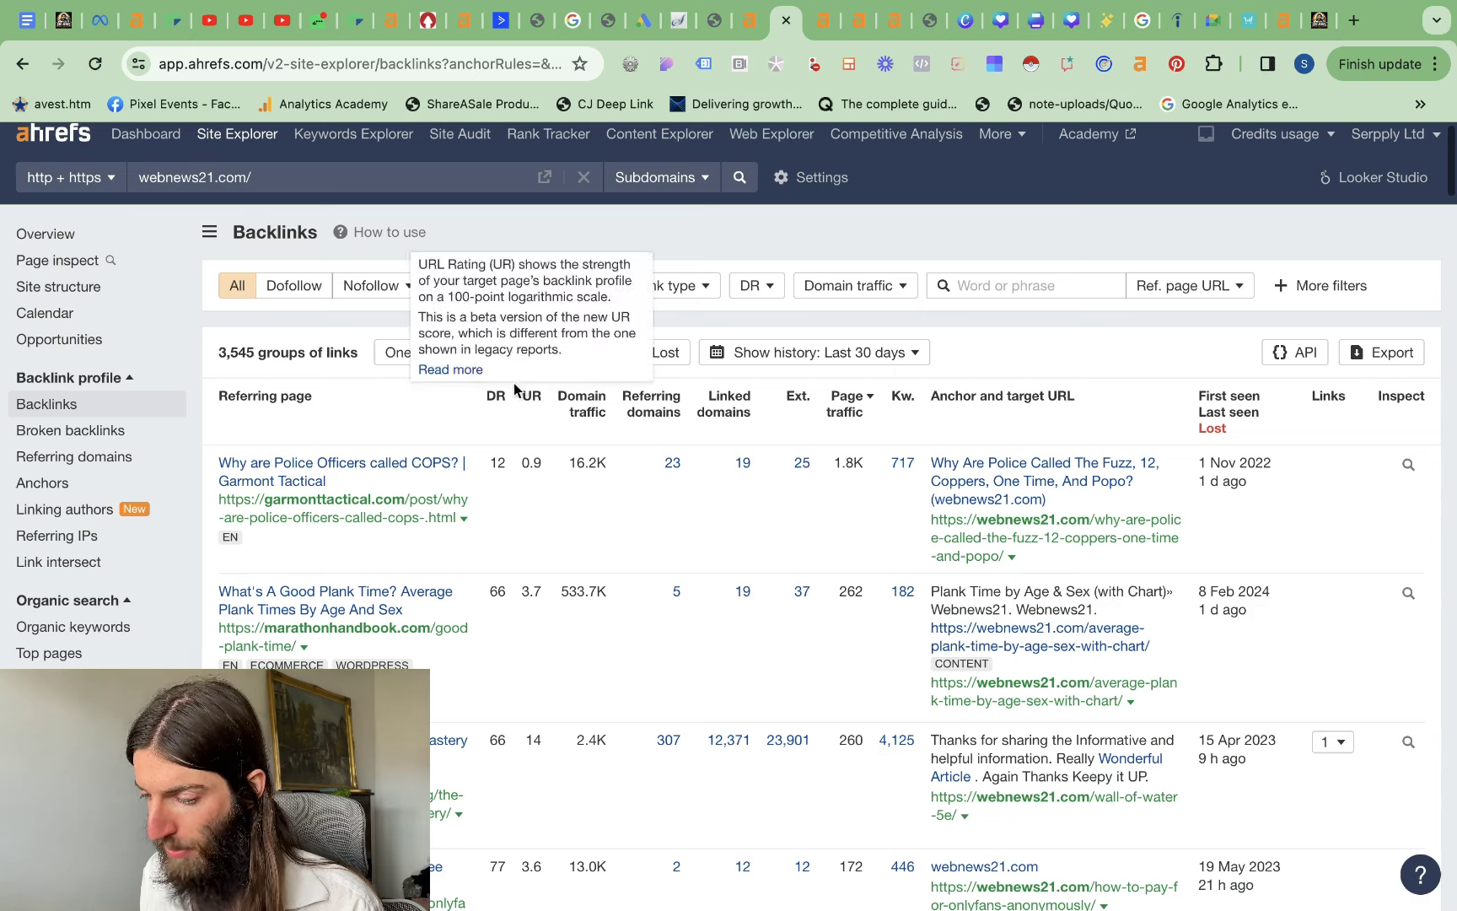
{"action": "left_click", "coordinate": [494, 396]}
{"action": "scroll", "coordinate": [639, 581], "scroll_direction": "down", "scroll_amount": 2}
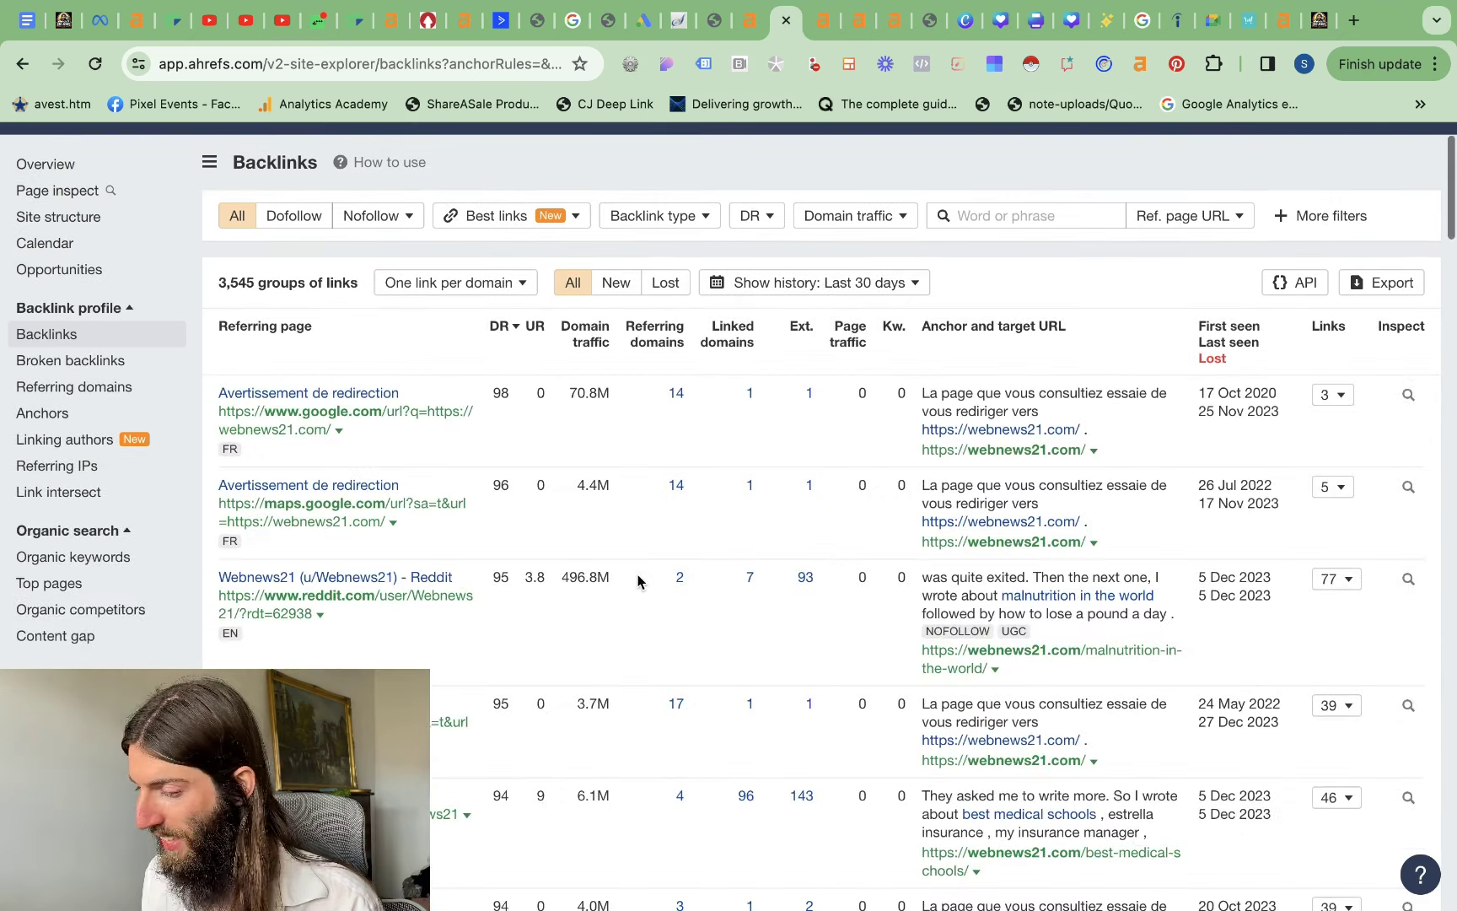
{"action": "scroll", "coordinate": [639, 580], "scroll_direction": "down", "scroll_amount": 4}
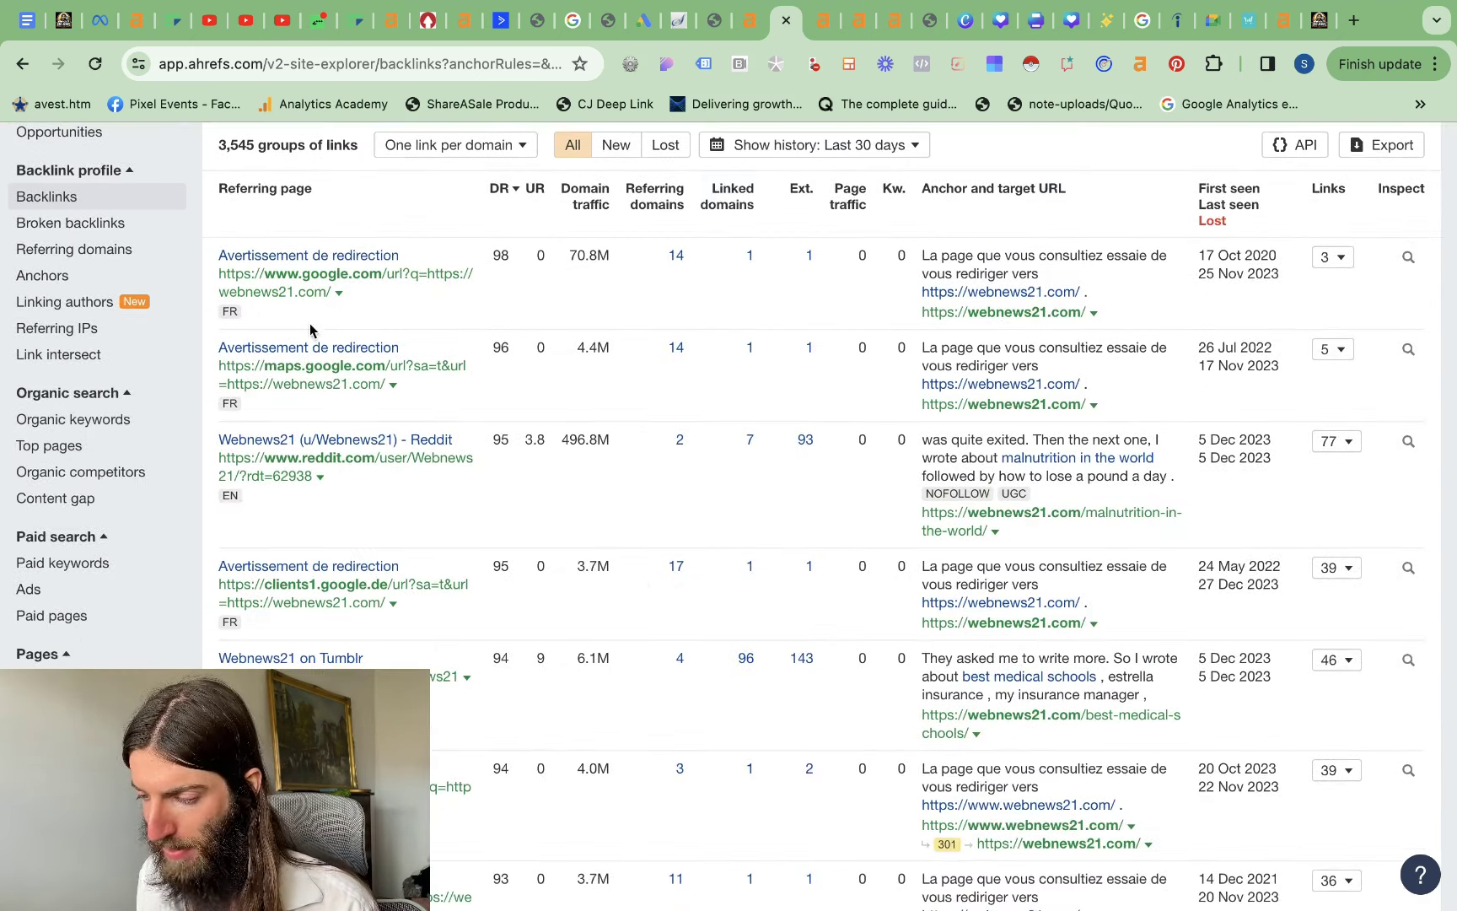
{"action": "scroll", "coordinate": [340, 532], "scroll_direction": "down", "scroll_amount": 9}
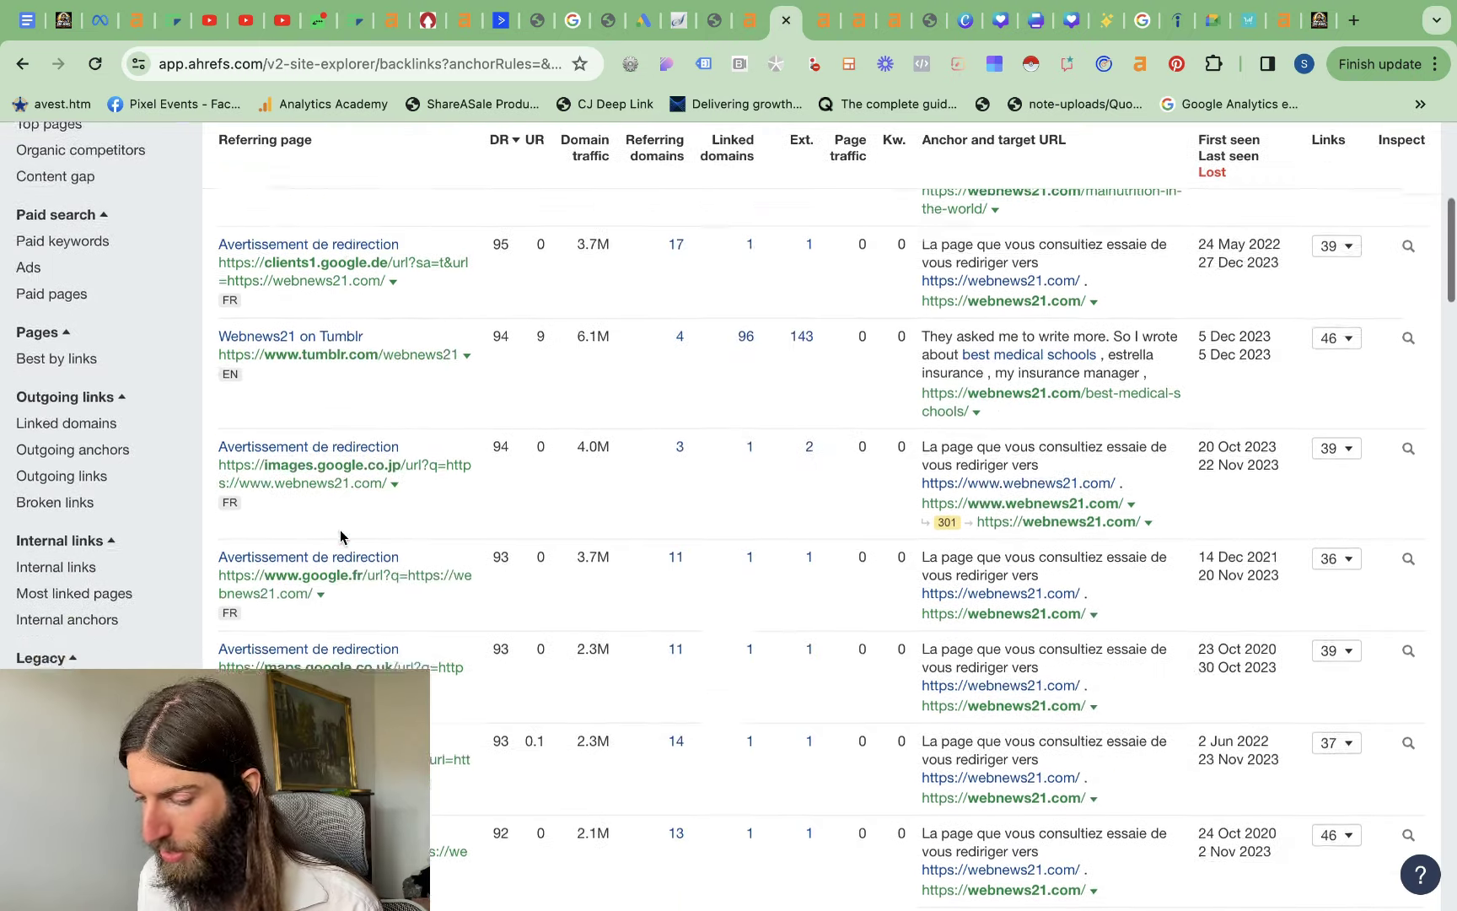
{"action": "scroll", "coordinate": [341, 531], "scroll_direction": "down", "scroll_amount": 9}
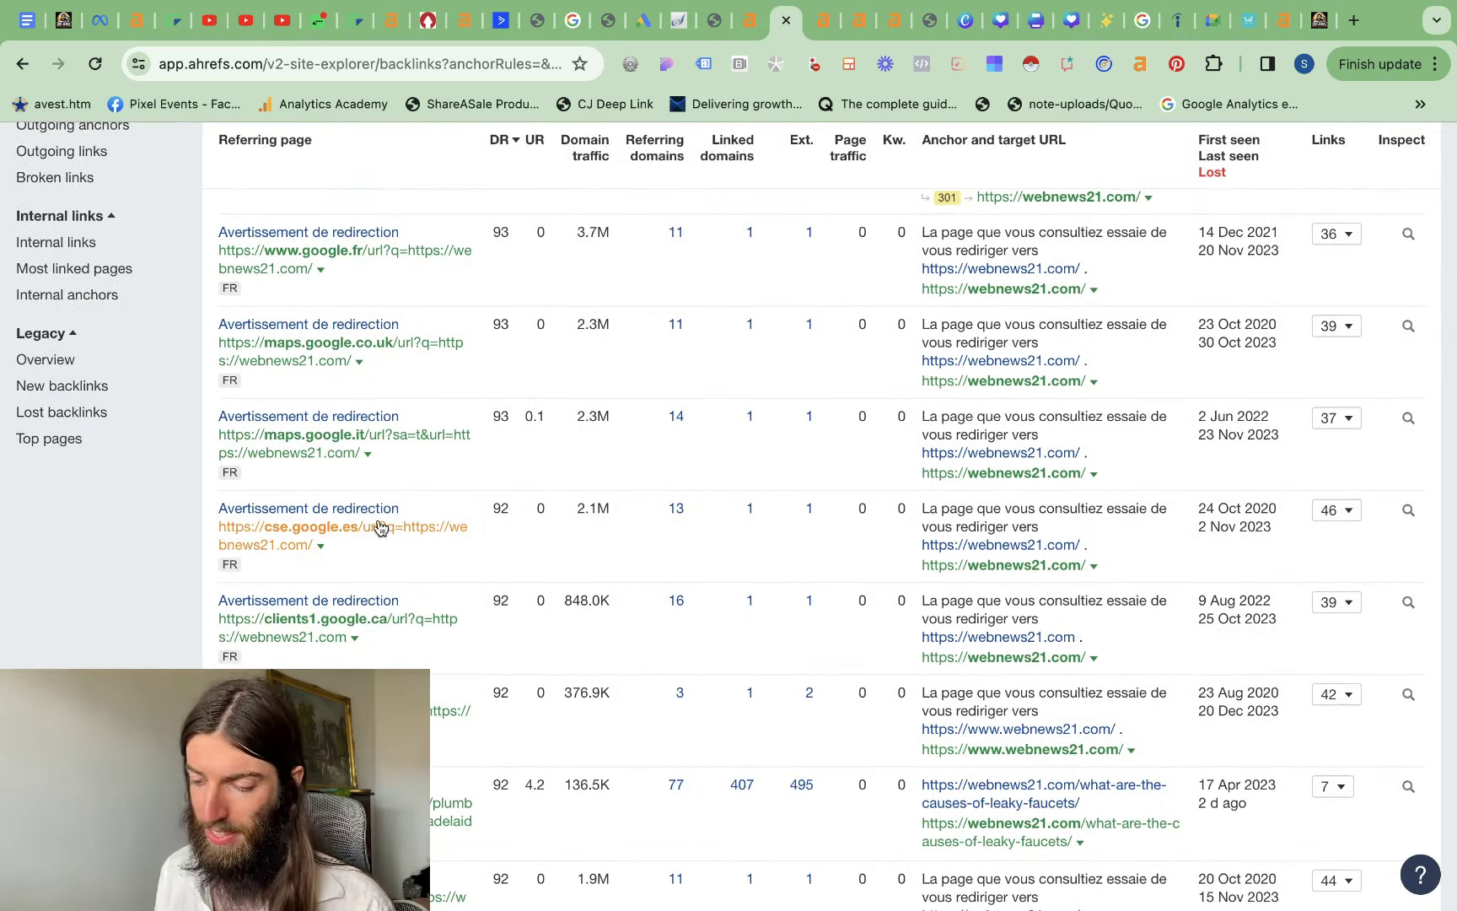
{"action": "scroll", "coordinate": [566, 520], "scroll_direction": "down", "scroll_amount": 10}
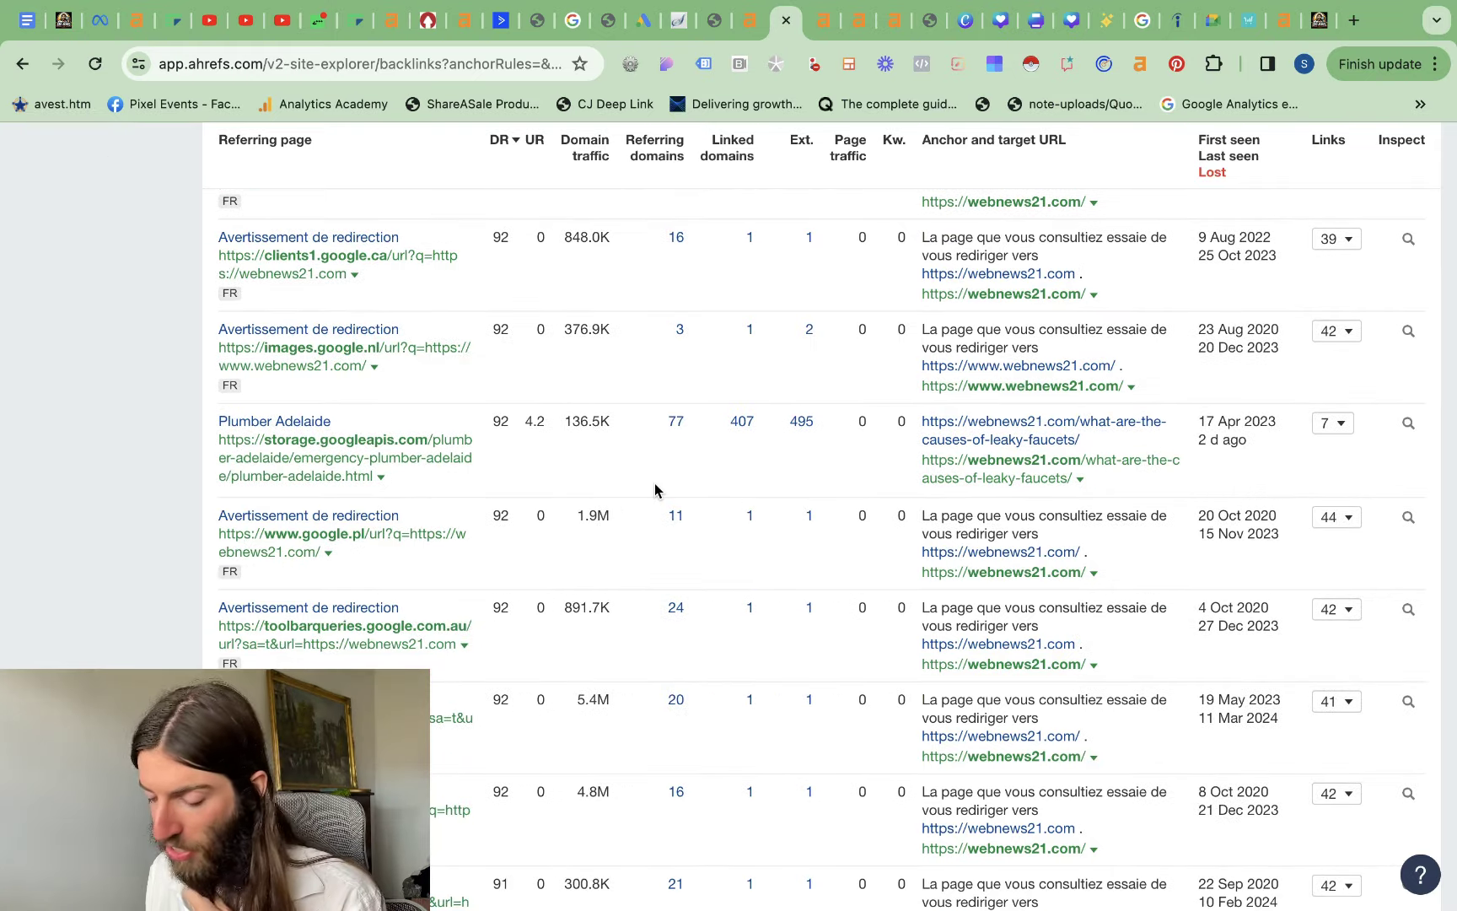
{"action": "scroll", "coordinate": [656, 487], "scroll_direction": "down", "scroll_amount": 12}
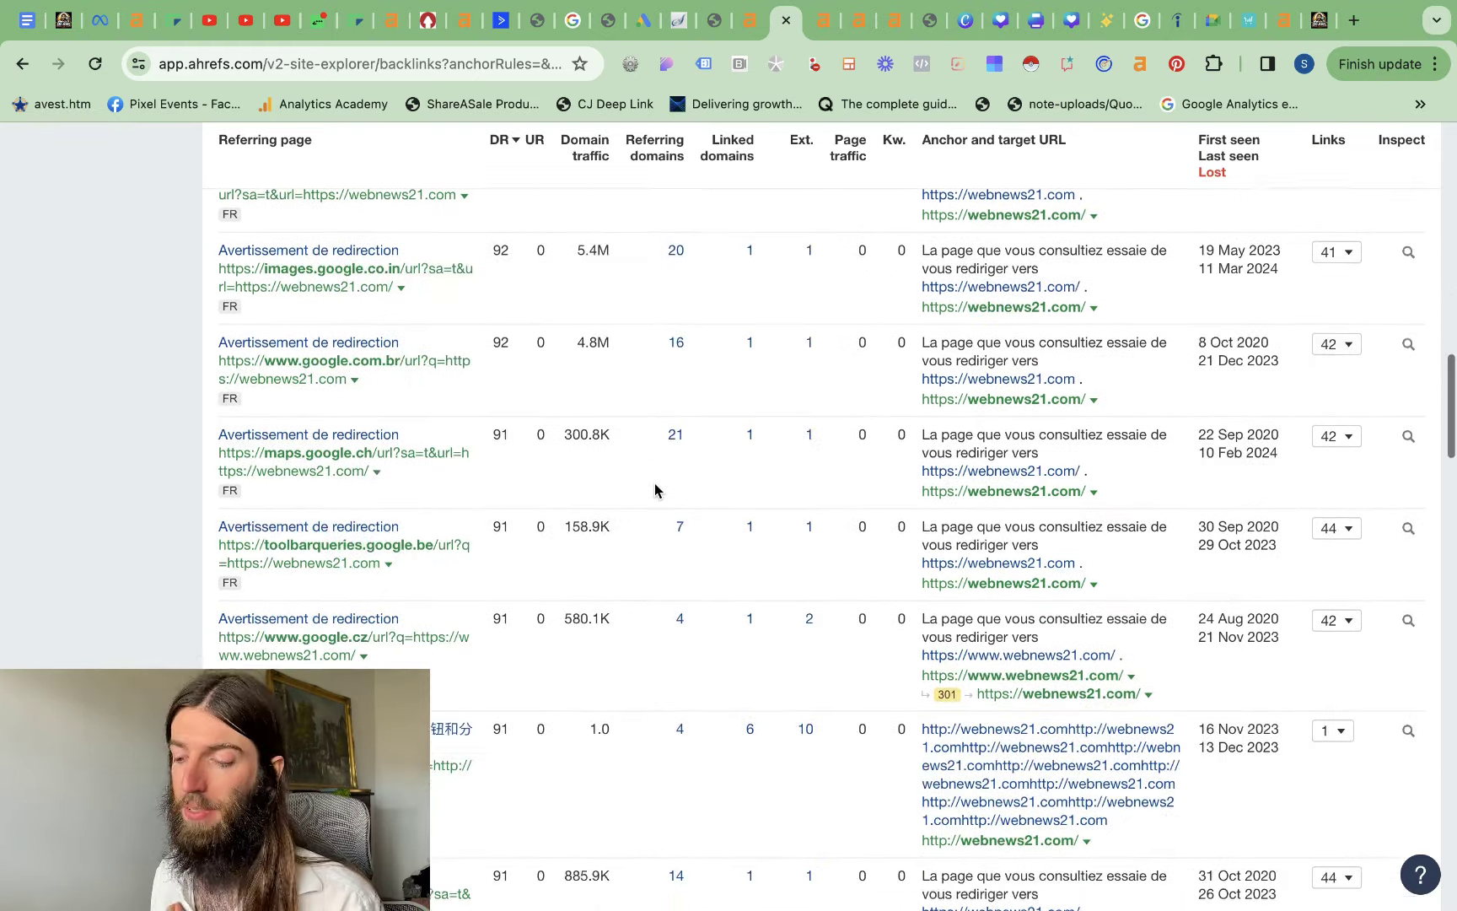
{"action": "scroll", "coordinate": [655, 490], "scroll_direction": "down", "scroll_amount": 2}
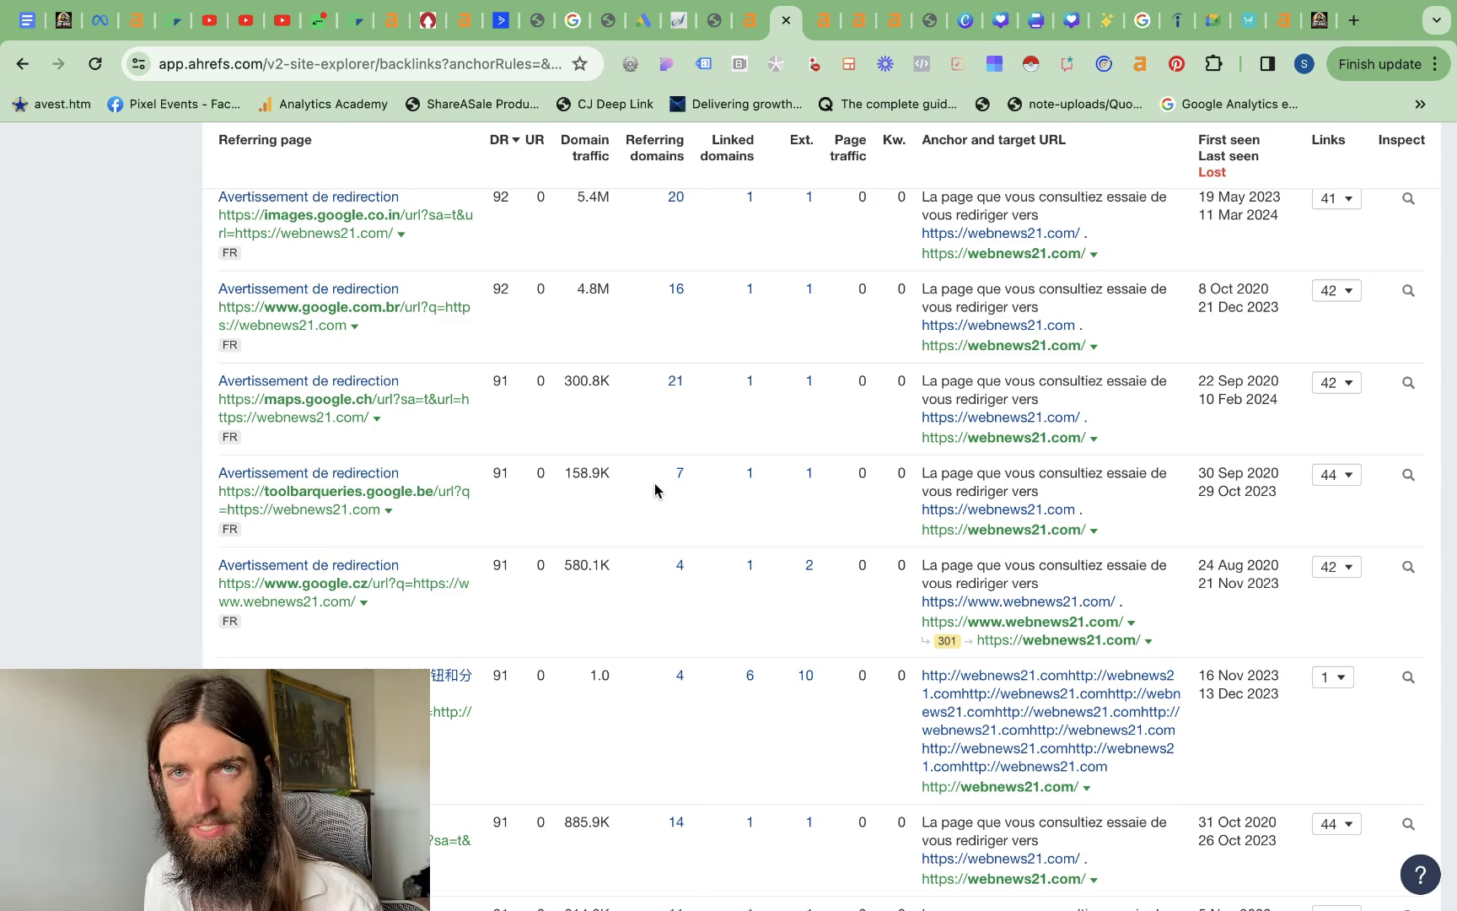
{"action": "scroll", "coordinate": [656, 485], "scroll_direction": "down", "scroll_amount": 5}
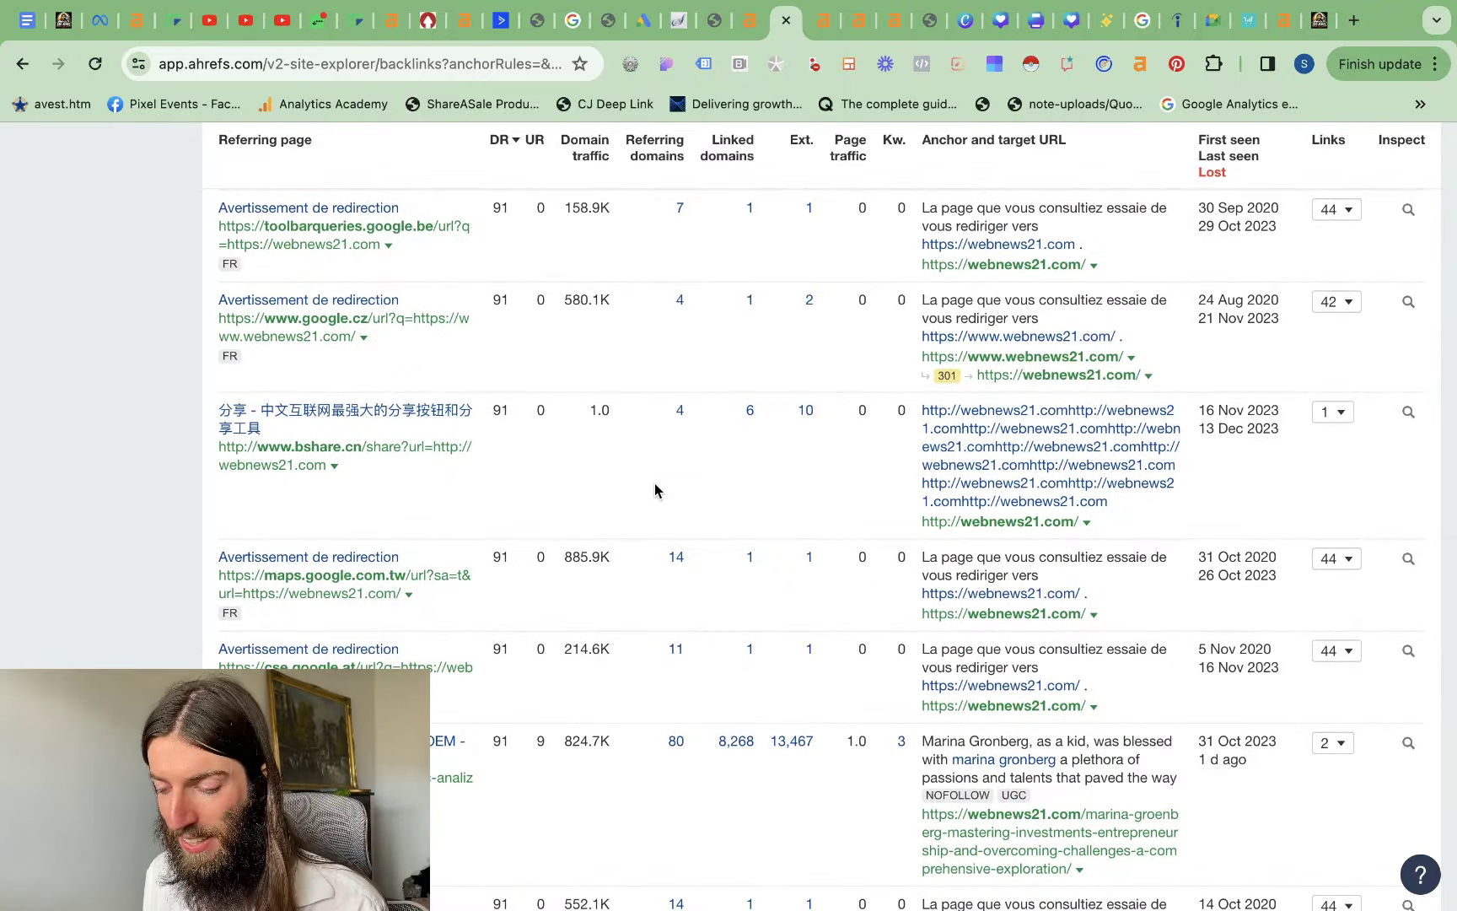
{"action": "scroll", "coordinate": [655, 491], "scroll_direction": "up", "scroll_amount": 5}
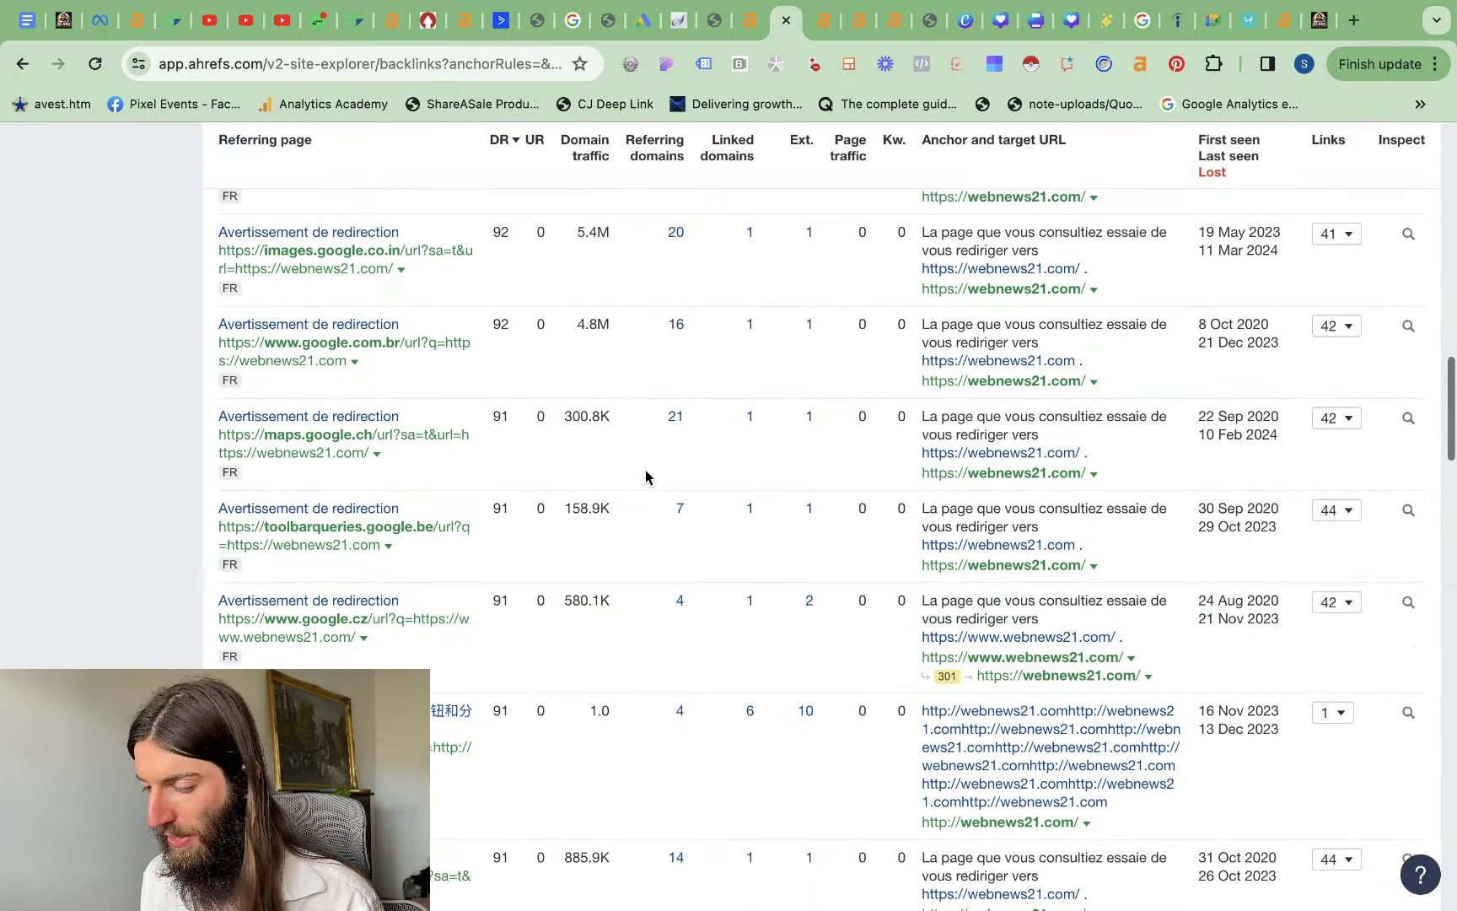
{"action": "scroll", "coordinate": [722, 439], "scroll_direction": "up", "scroll_amount": 15}
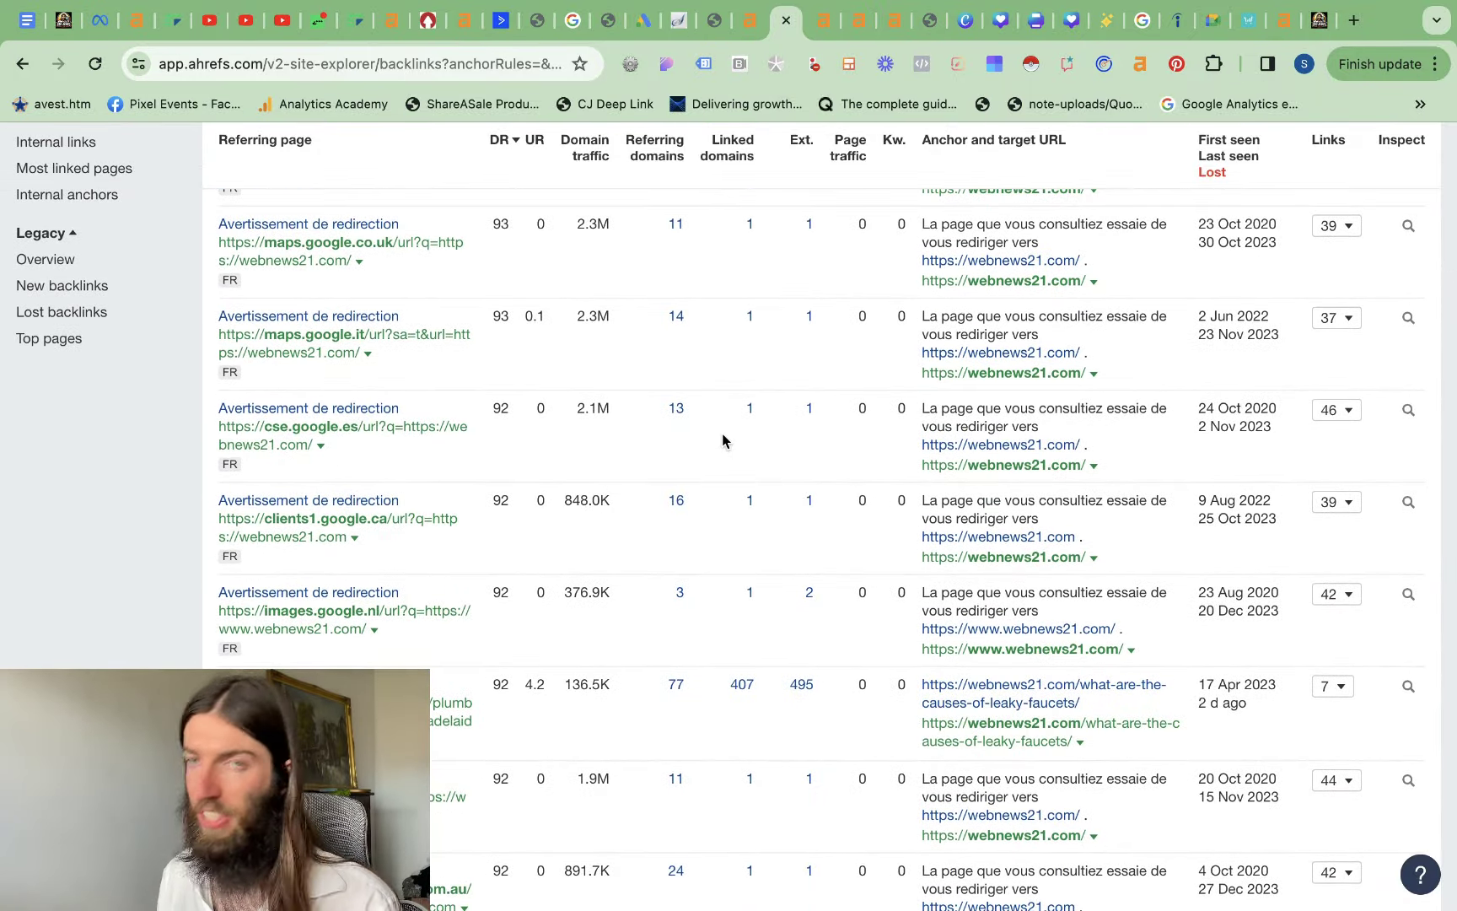
{"action": "scroll", "coordinate": [722, 437], "scroll_direction": "up", "scroll_amount": 10}
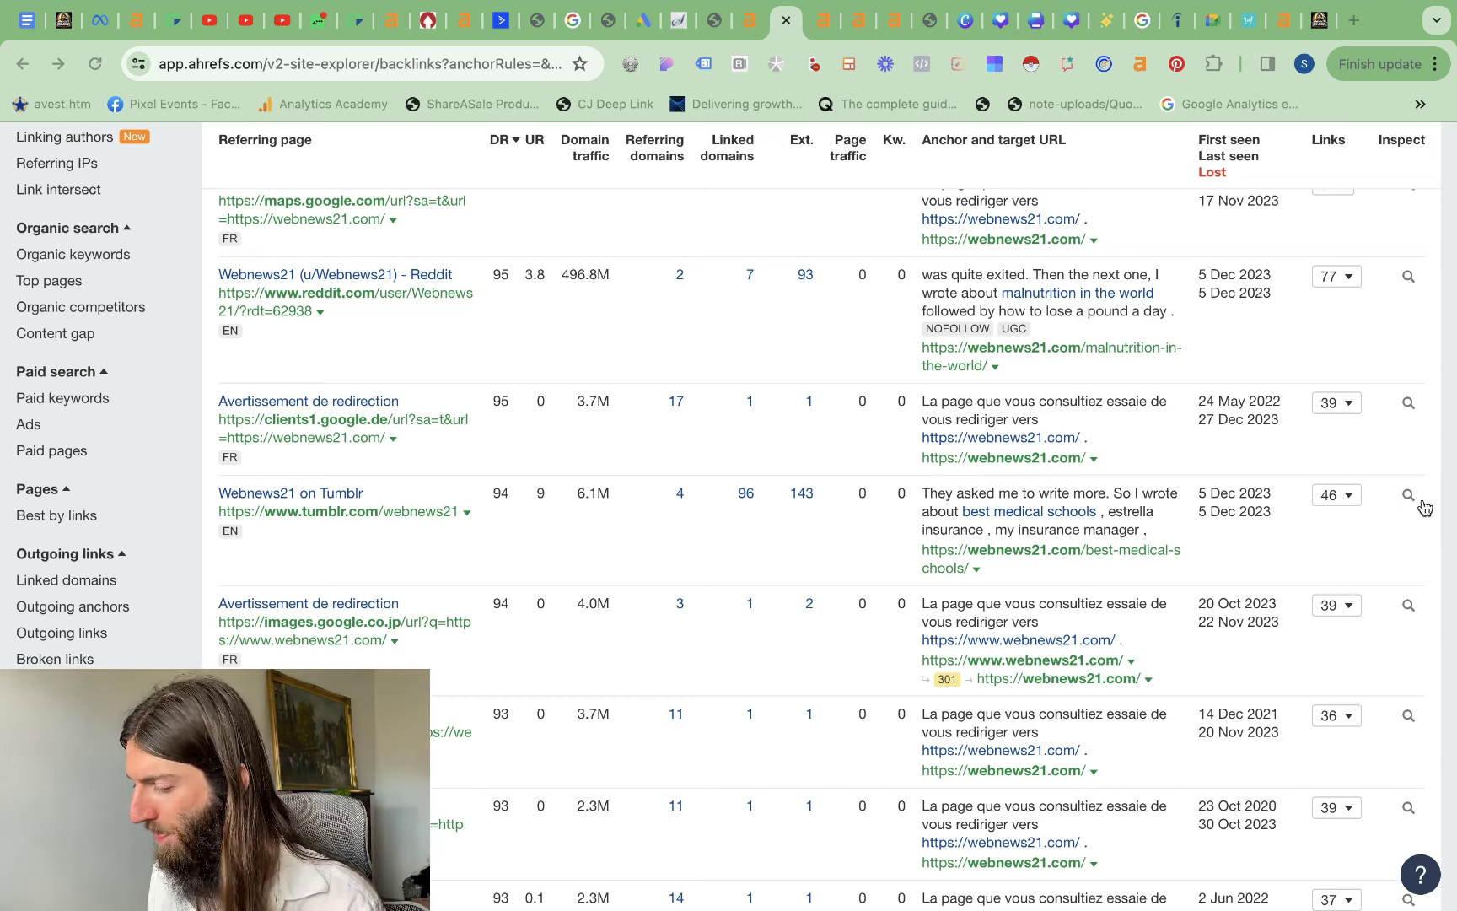
Step: Jump to webnews21.com's Site Explorer Overview with its 478 followed and 806 nofollow backlinks
{"action": "key", "text": "super+bracketleft"}
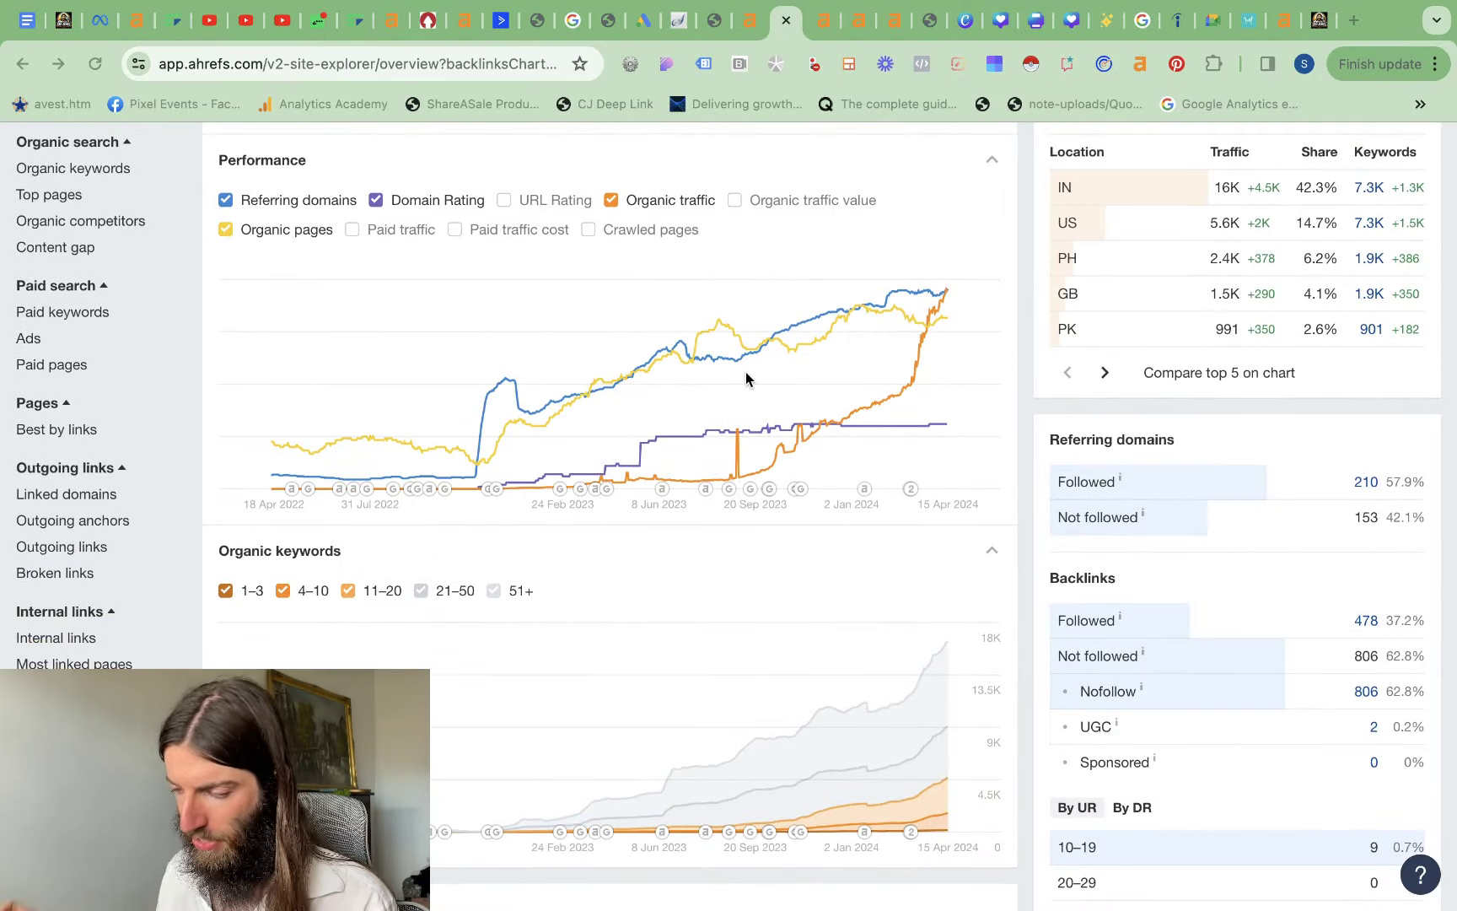
Step: Read values off the Performance growth chart, then return to the seojesus.com home page
{"action": "mouse_move", "coordinate": [478, 486]}
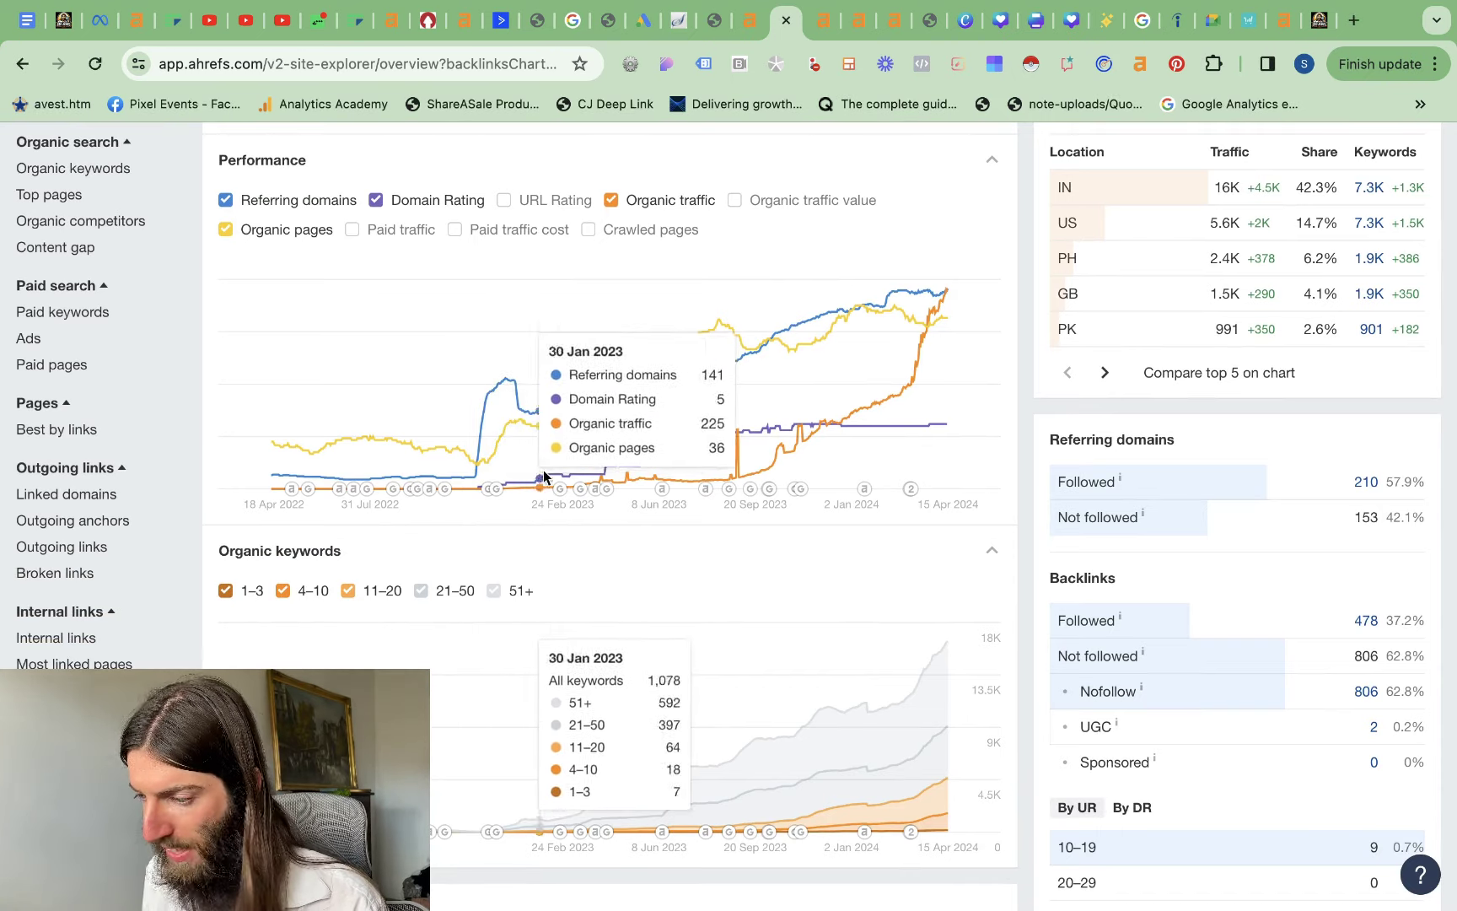
{"action": "mouse_move", "coordinate": [297, 219]}
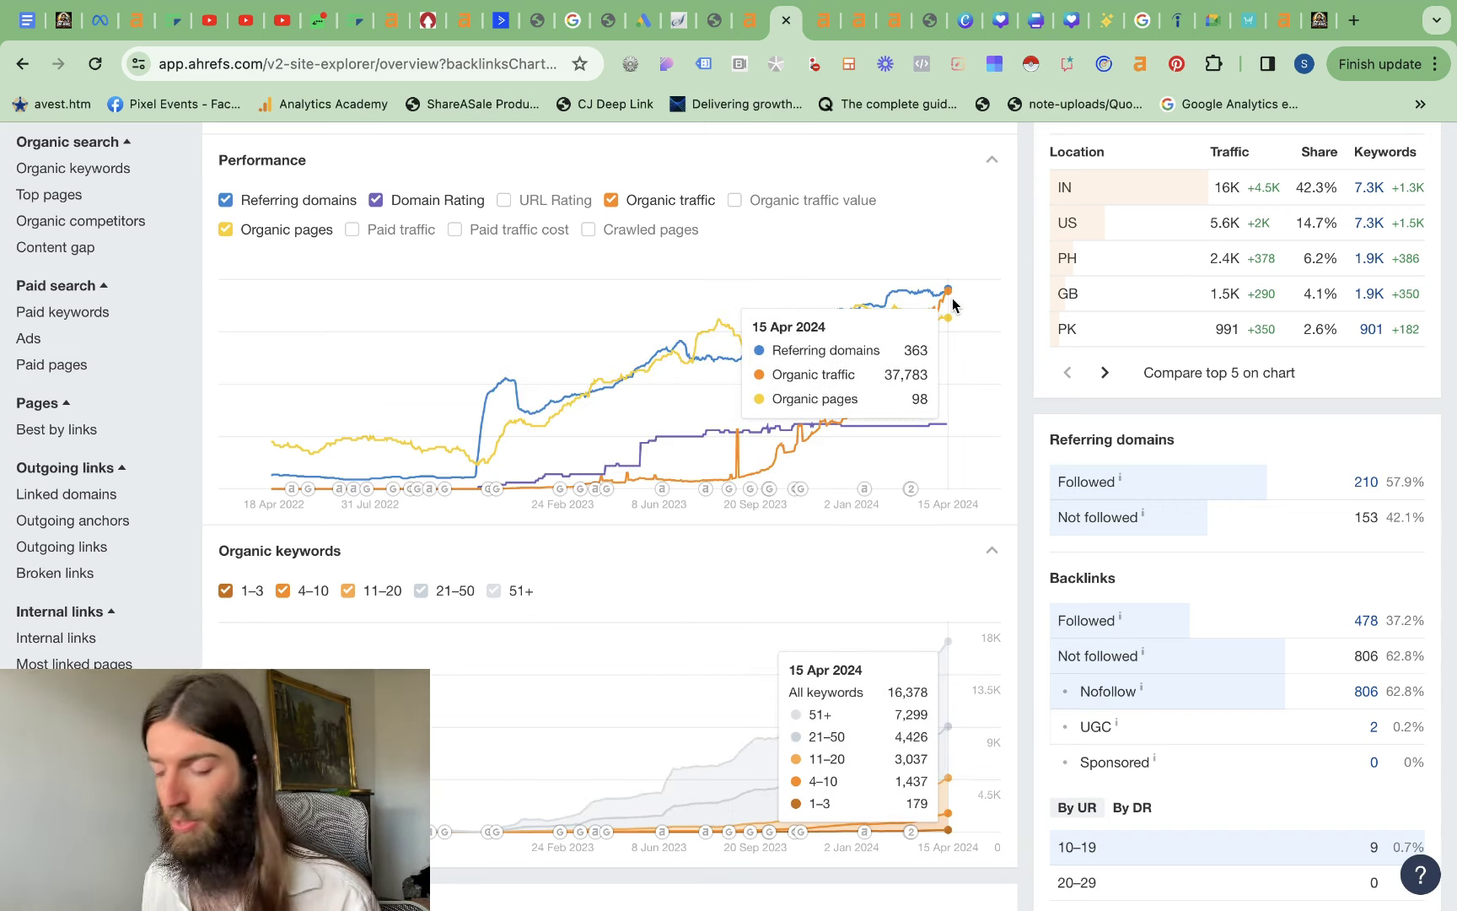
{"action": "key", "text": "super+9"}
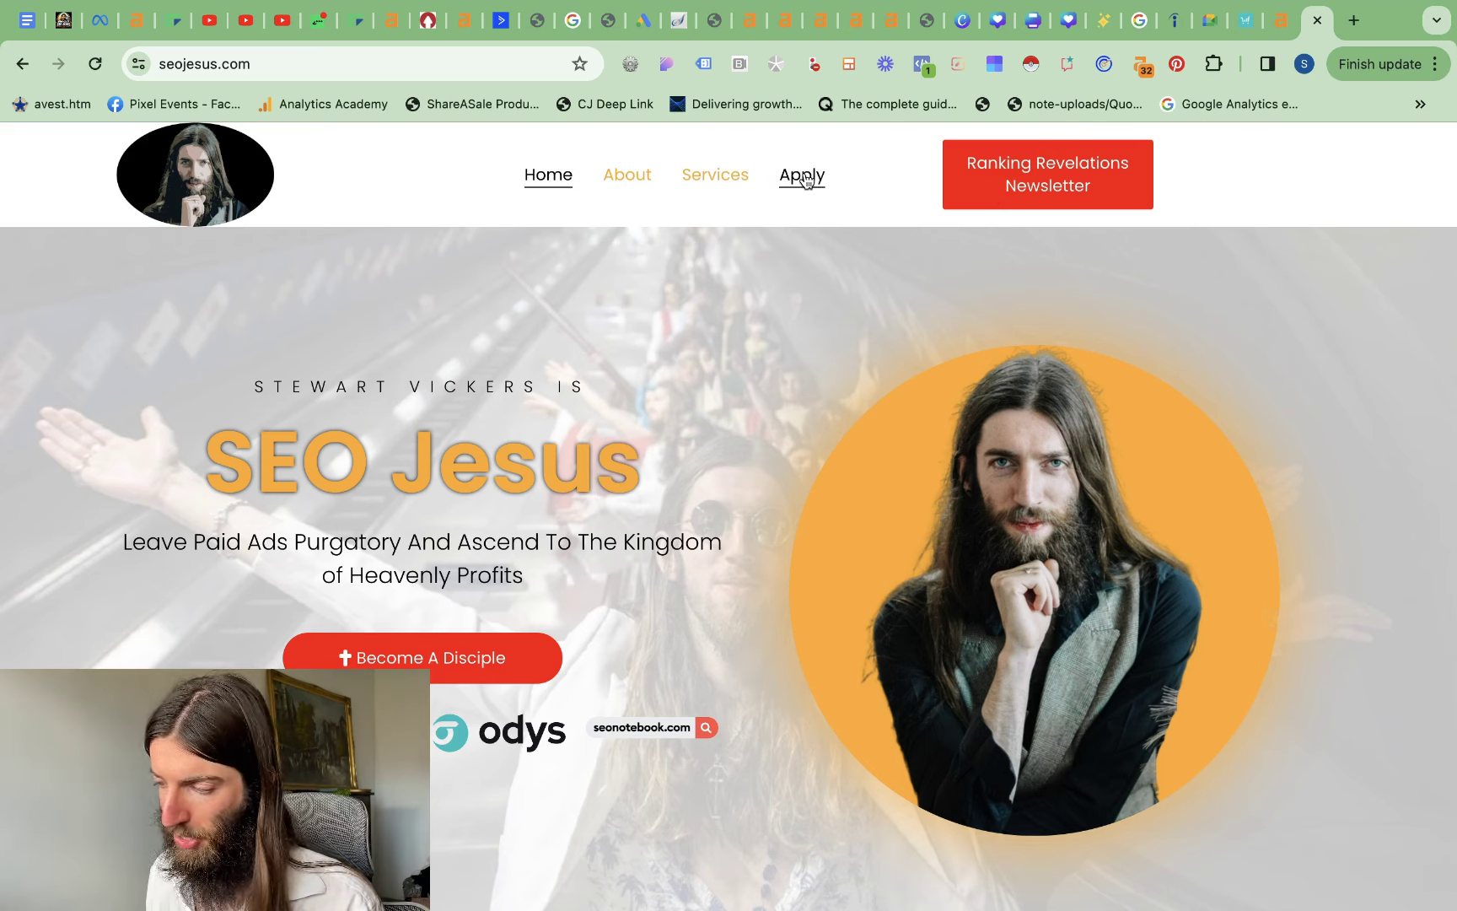
Step: Scroll down the seojesus.com Apply page past the subscription plan details to the Apply Now form
{"action": "scroll", "coordinate": [672, 576], "scroll_direction": "down", "scroll_amount": 2}
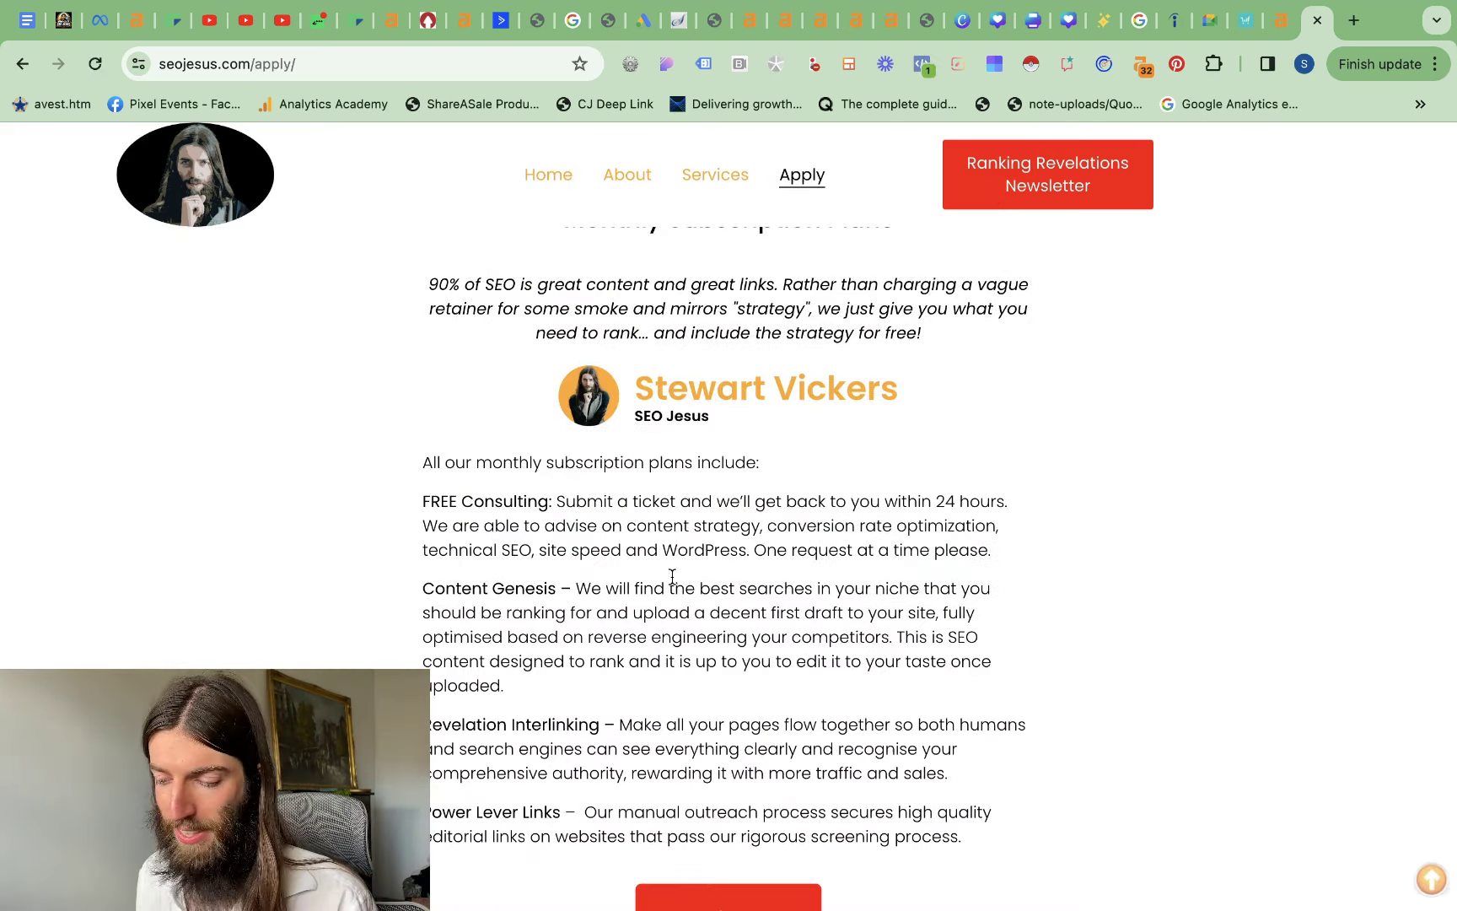
{"action": "scroll", "coordinate": [672, 576], "scroll_direction": "down", "scroll_amount": 3}
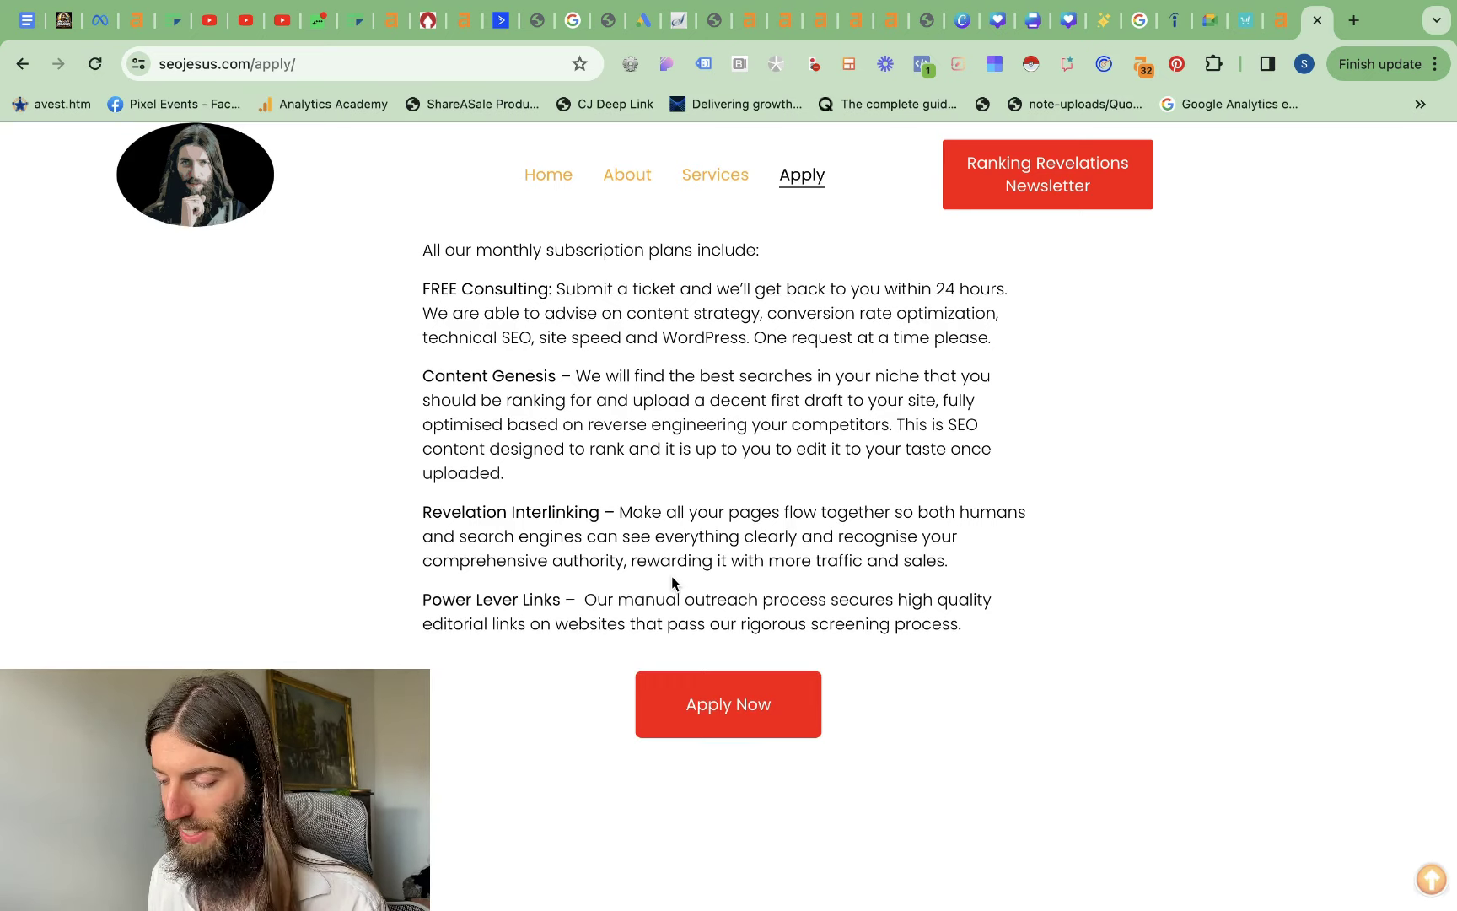
{"action": "scroll", "coordinate": [672, 581], "scroll_direction": "down", "scroll_amount": 15}
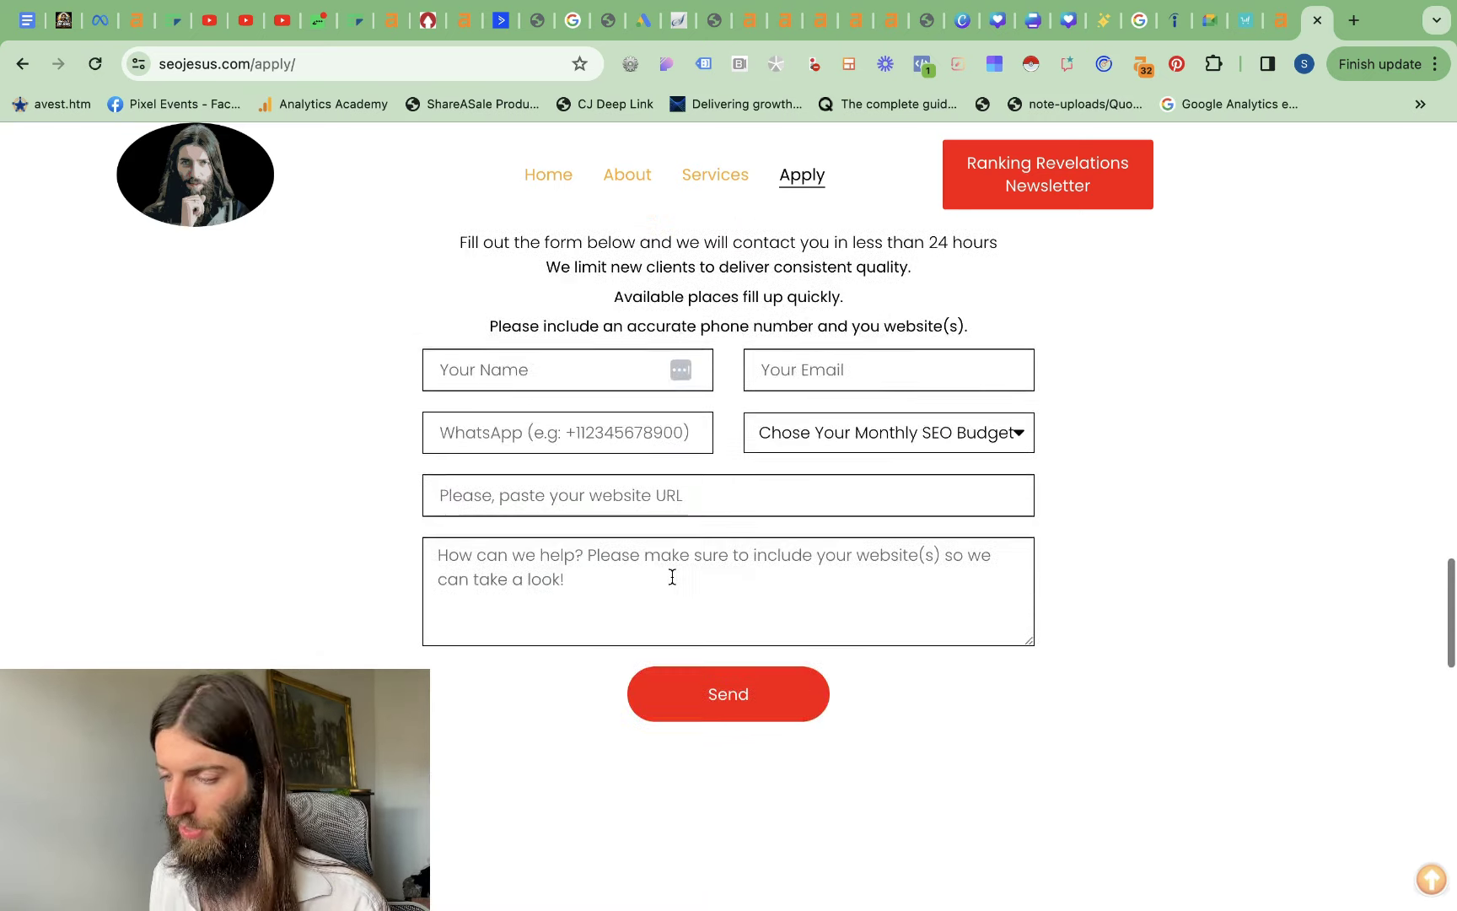
{"action": "scroll", "coordinate": [672, 576], "scroll_direction": "up", "scroll_amount": 2}
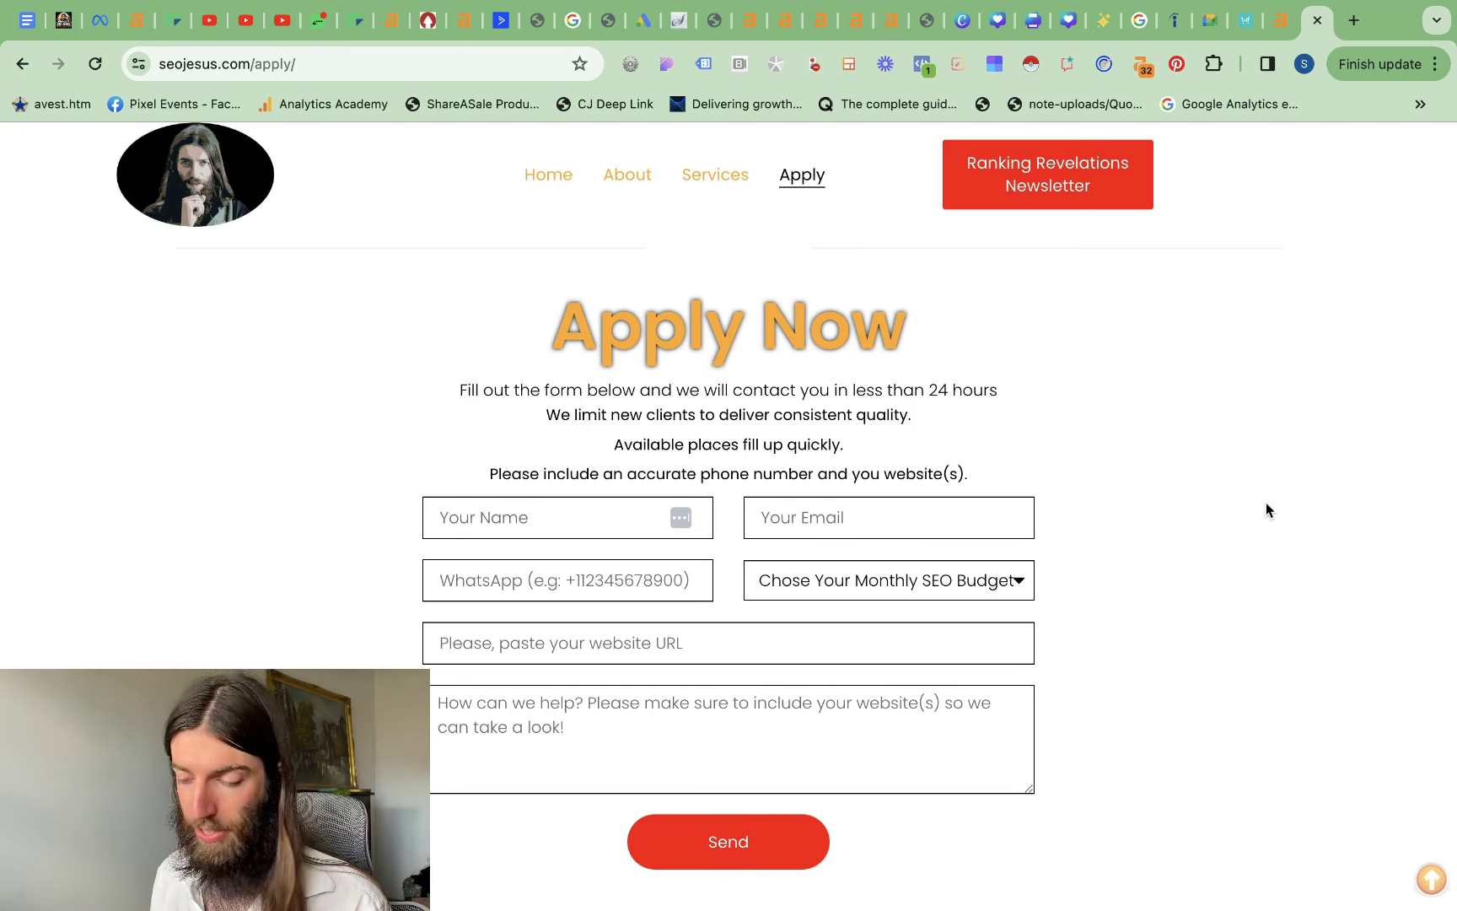